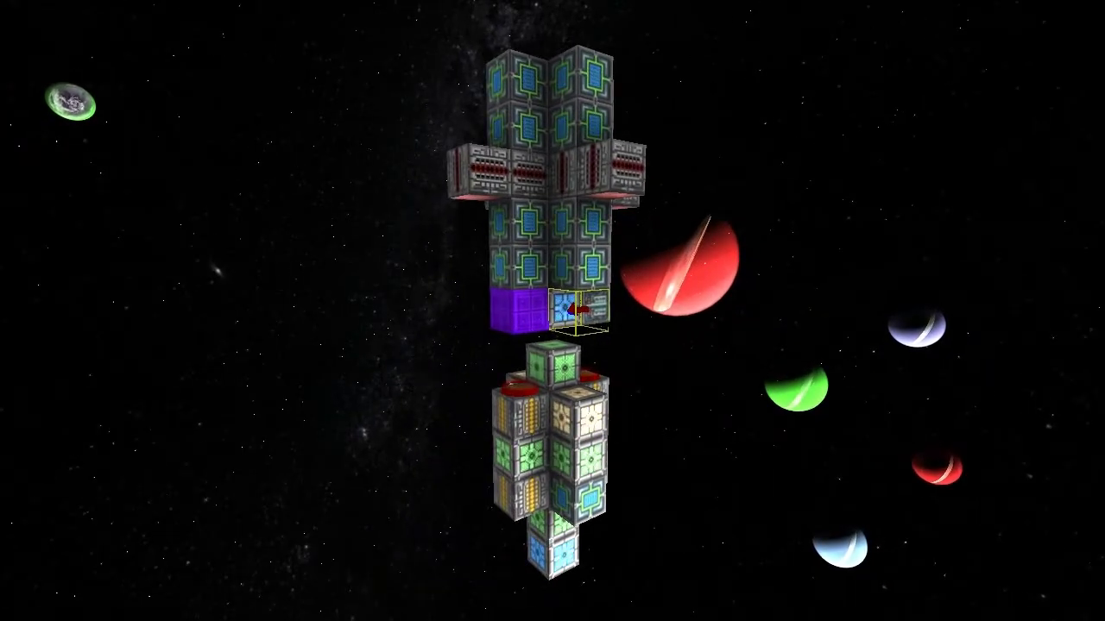
scroll(552, 311, "down", 3)
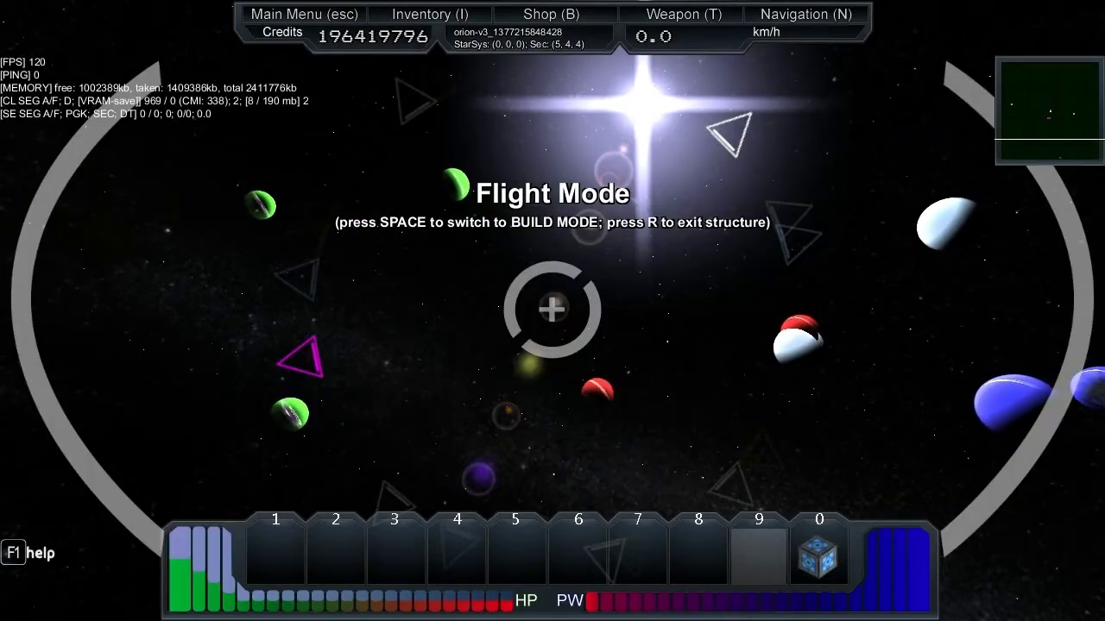
Check the module's Pulse Computer and Undock Self entries, then switch to build mode.
key("t")
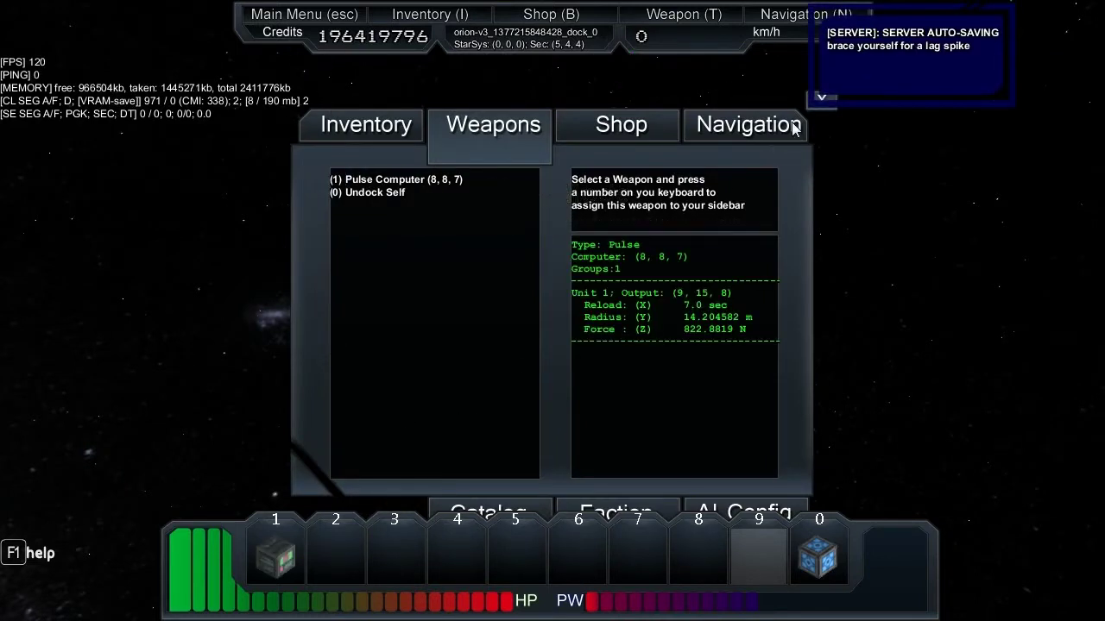
key("t")
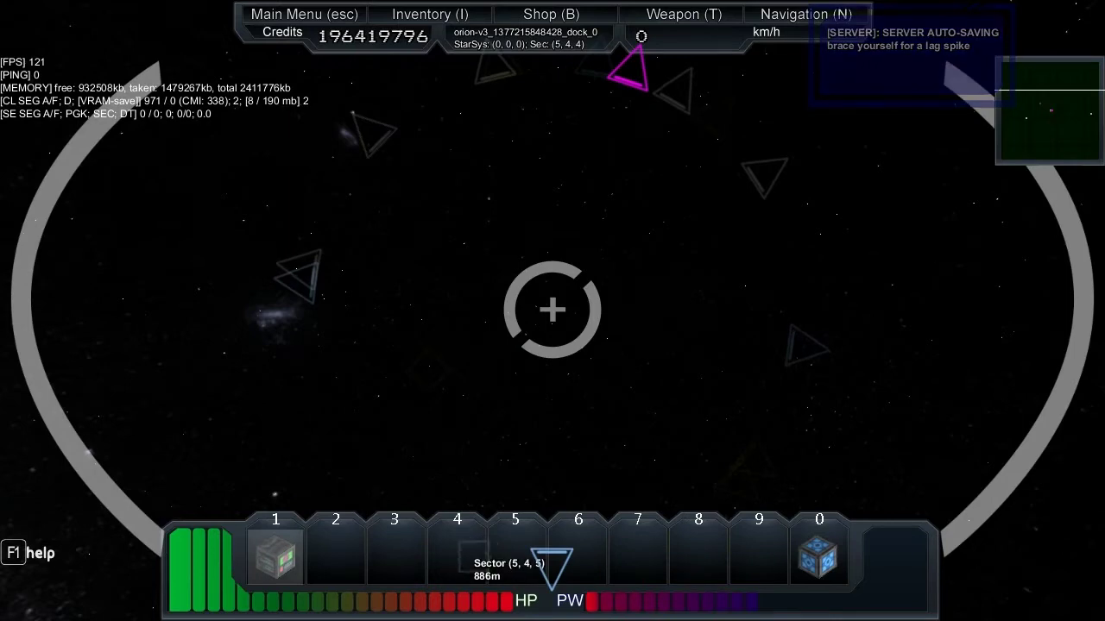
scroll(552, 310, "down", 5)
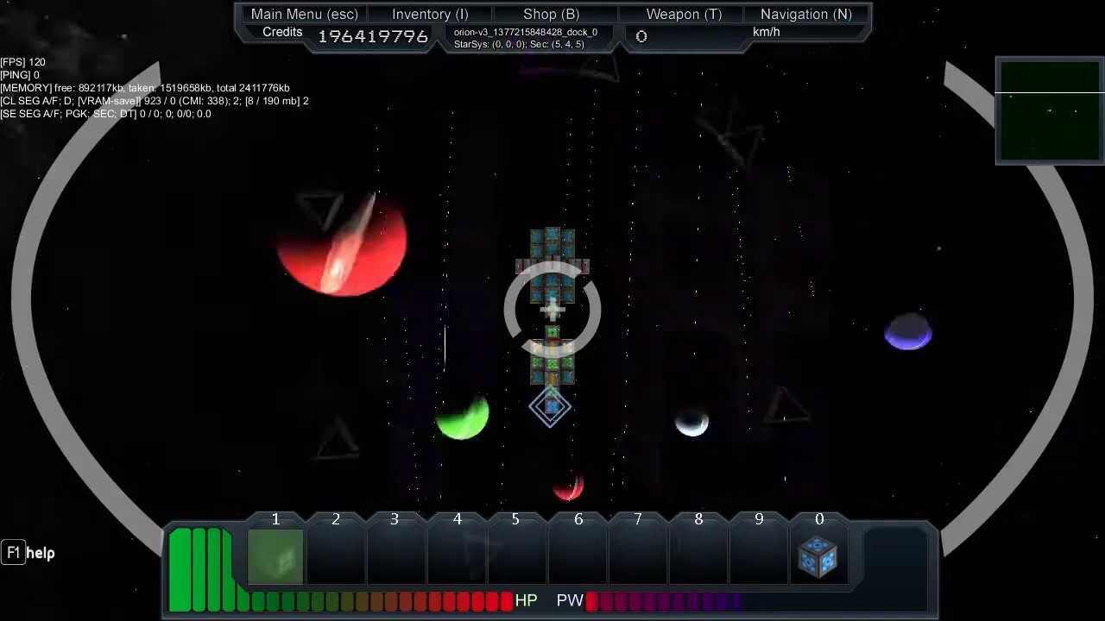
key("space")
Orbit the build camera toward the bright star as the ship crosses sectors.
left_click_drag(552, 311, 552, 432)
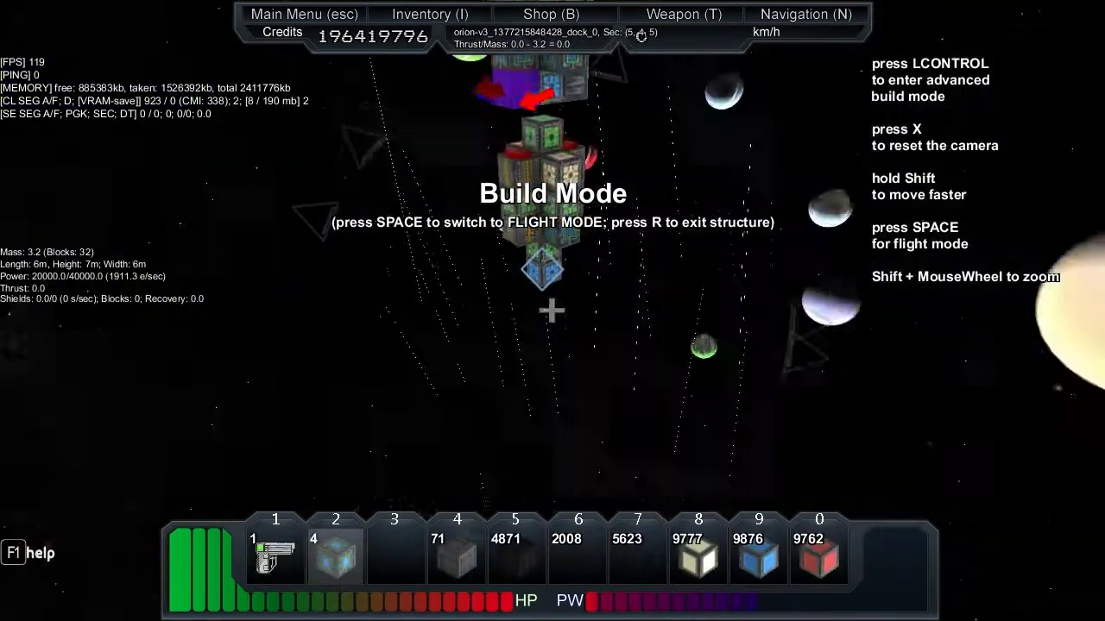
key("ctrl")
key("ctrl")
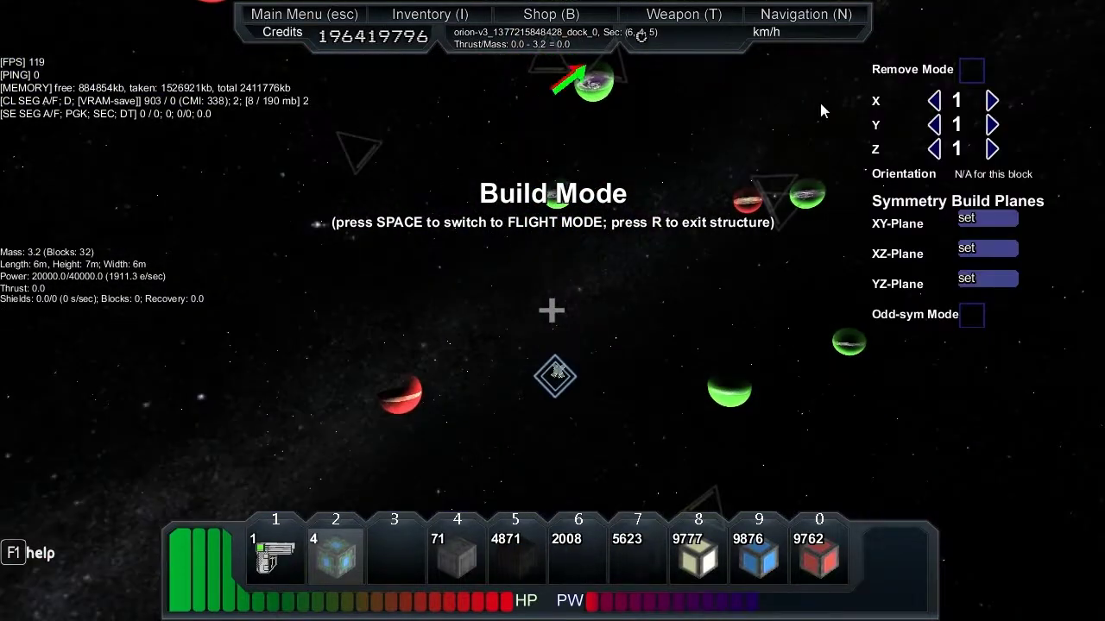
key("ctrl")
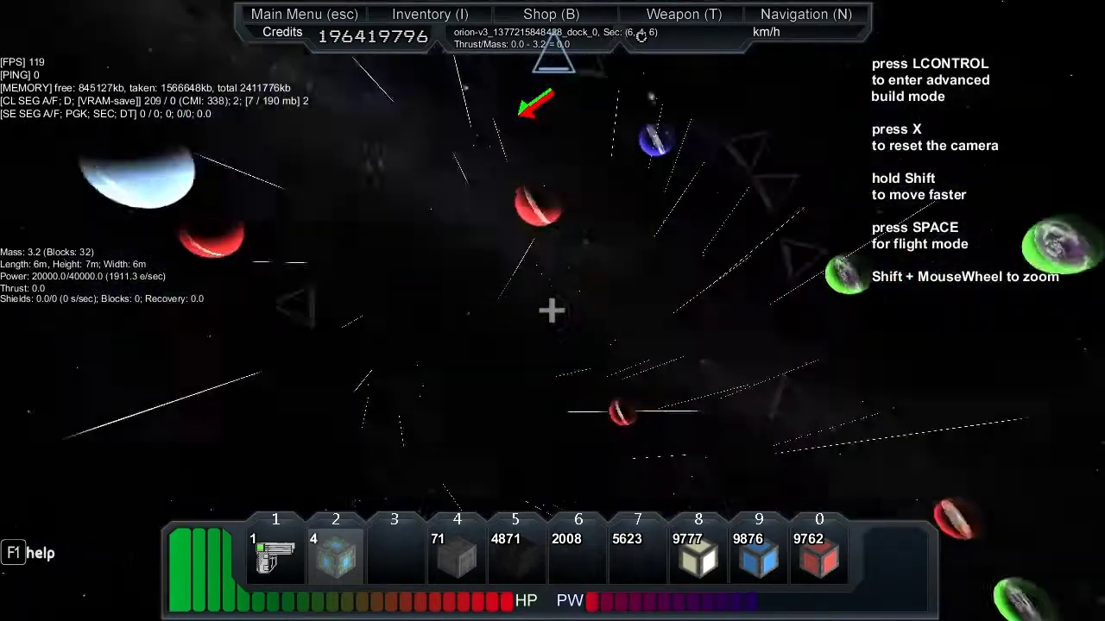
key("ctrl")
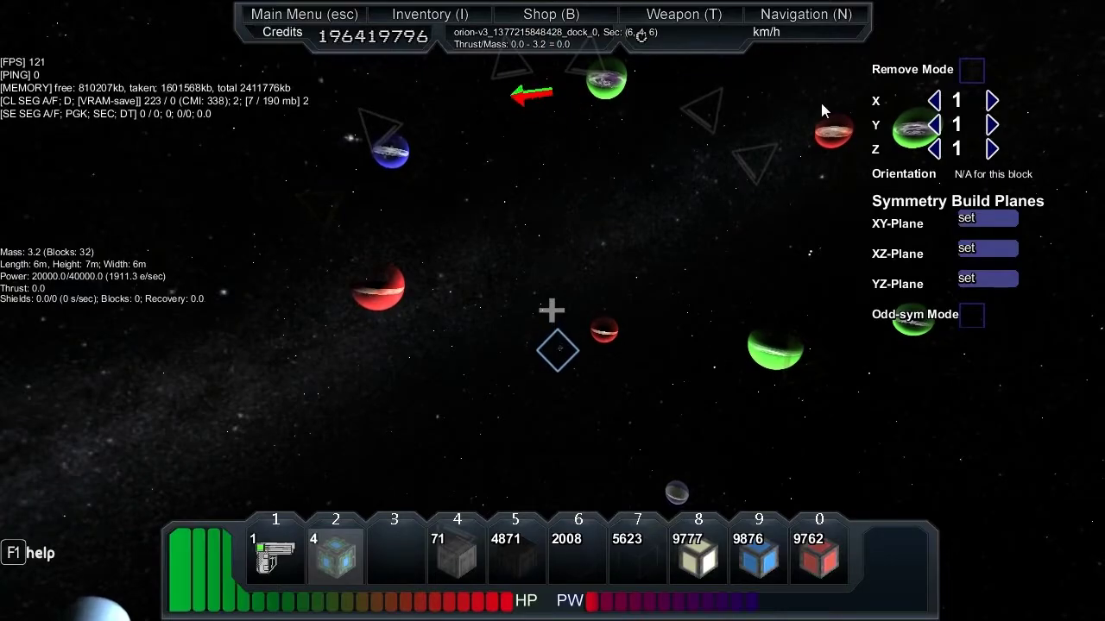
left_click_drag(553, 310, 604, 310)
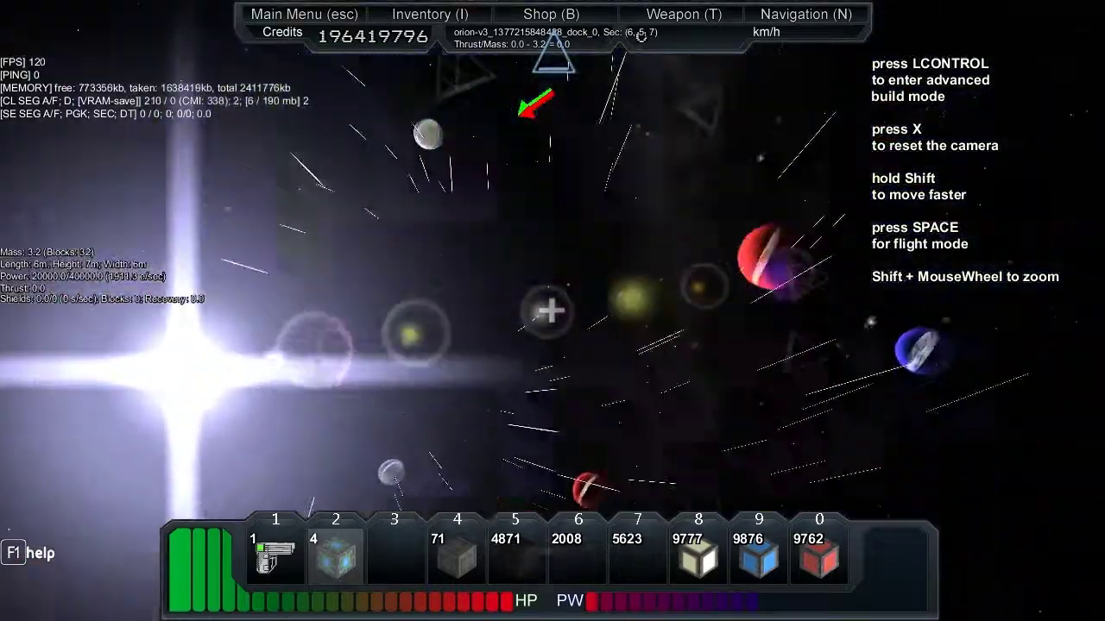
Orbit toward the red and green planets, then return to flight mode and accelerate.
key("ctrl")
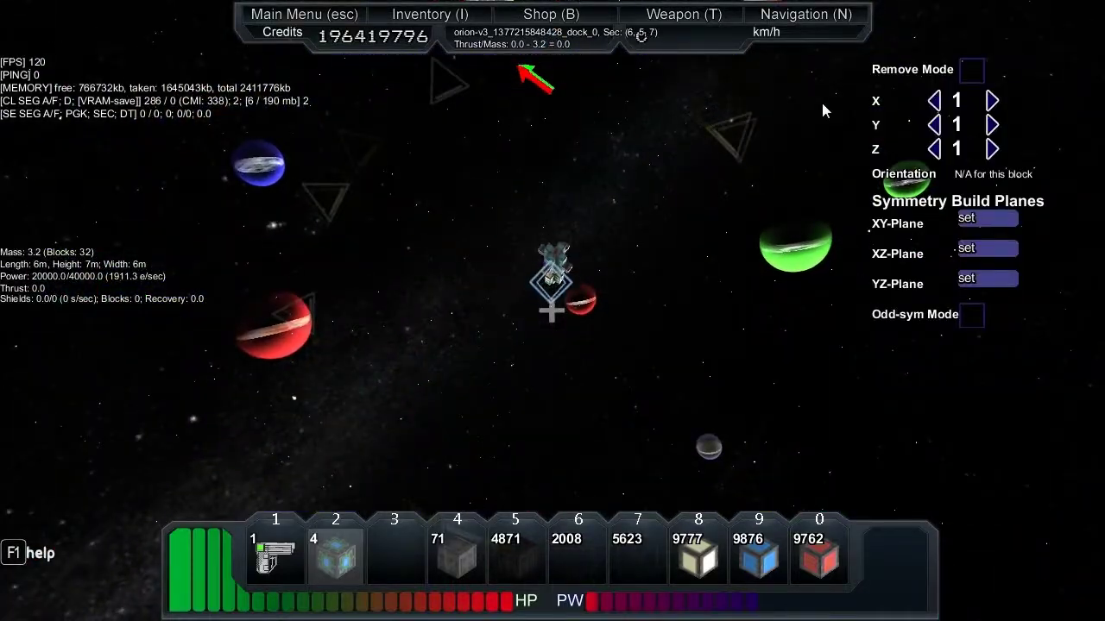
key("ctrl")
left_click_drag(552, 310, 604, 311)
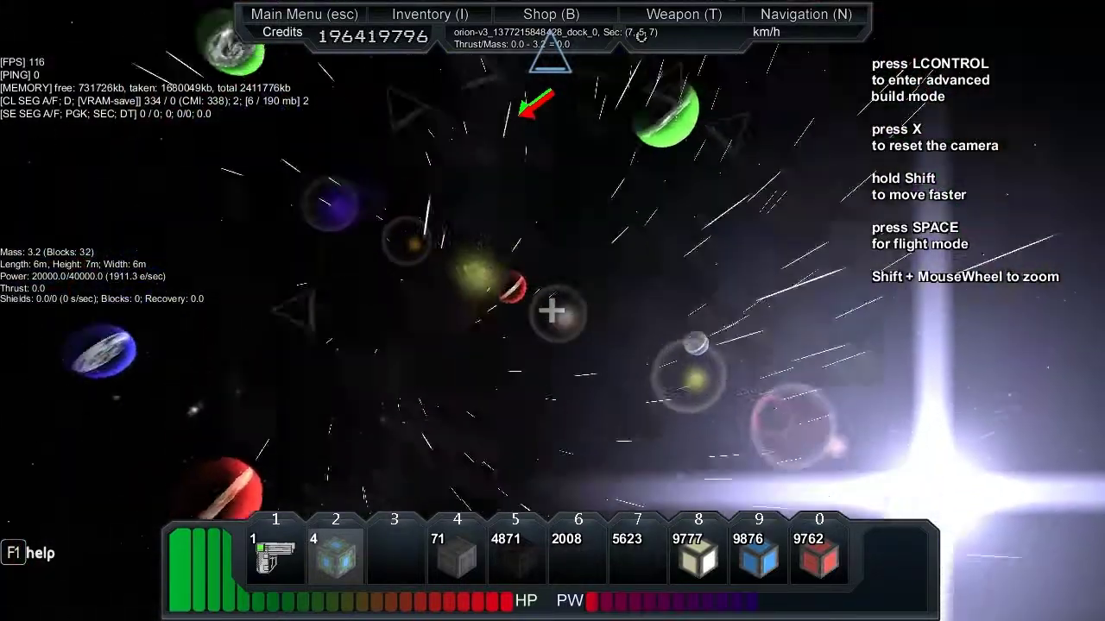
key("space")
key("w")
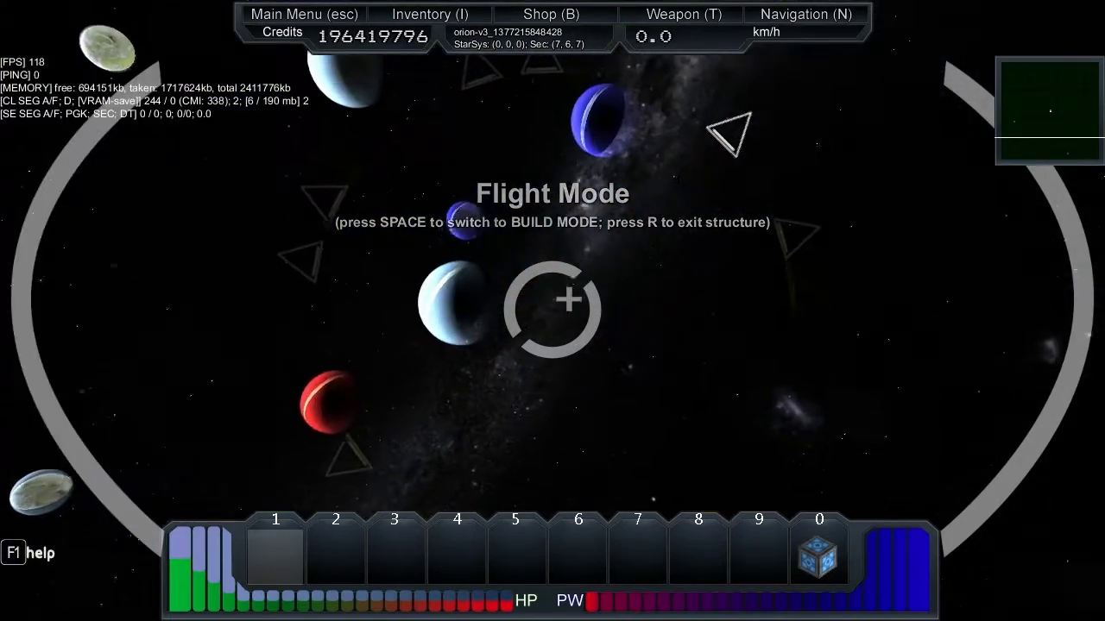
Add a navigation waypoint at coordinates -1, -1, 1 and close the Navigation panel.
key("n")
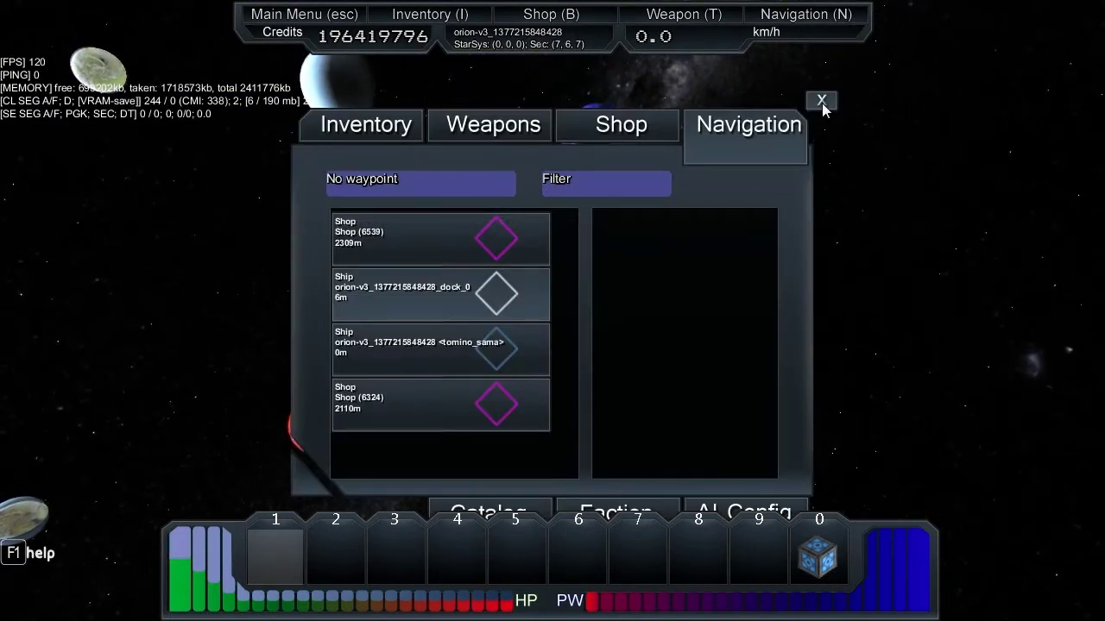
left_click(399, 179)
type("-1,-1,1")
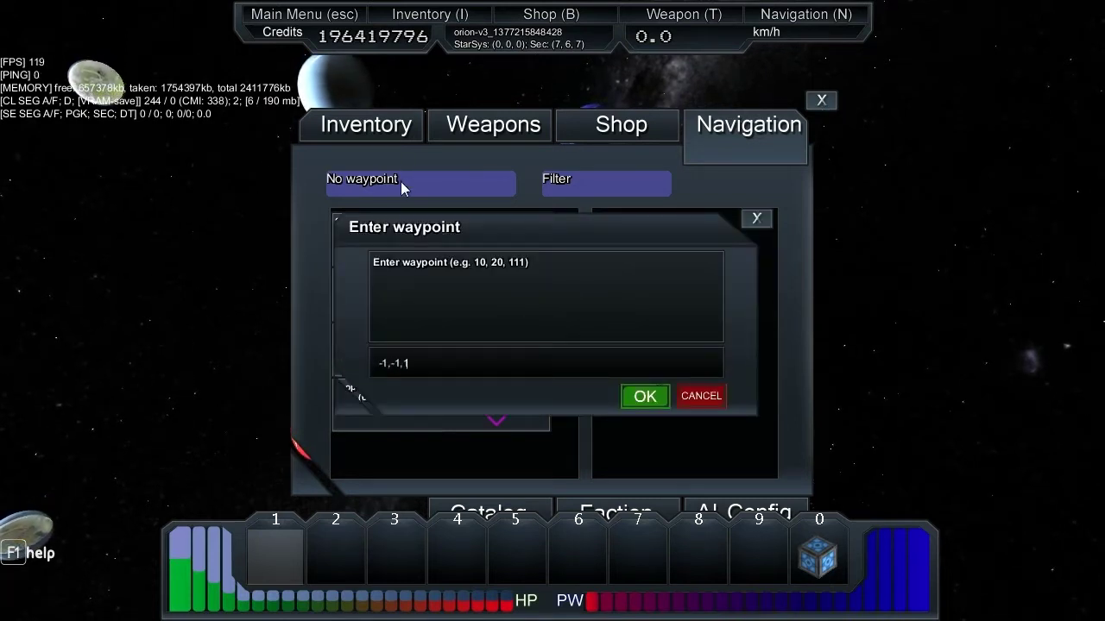
key("Return")
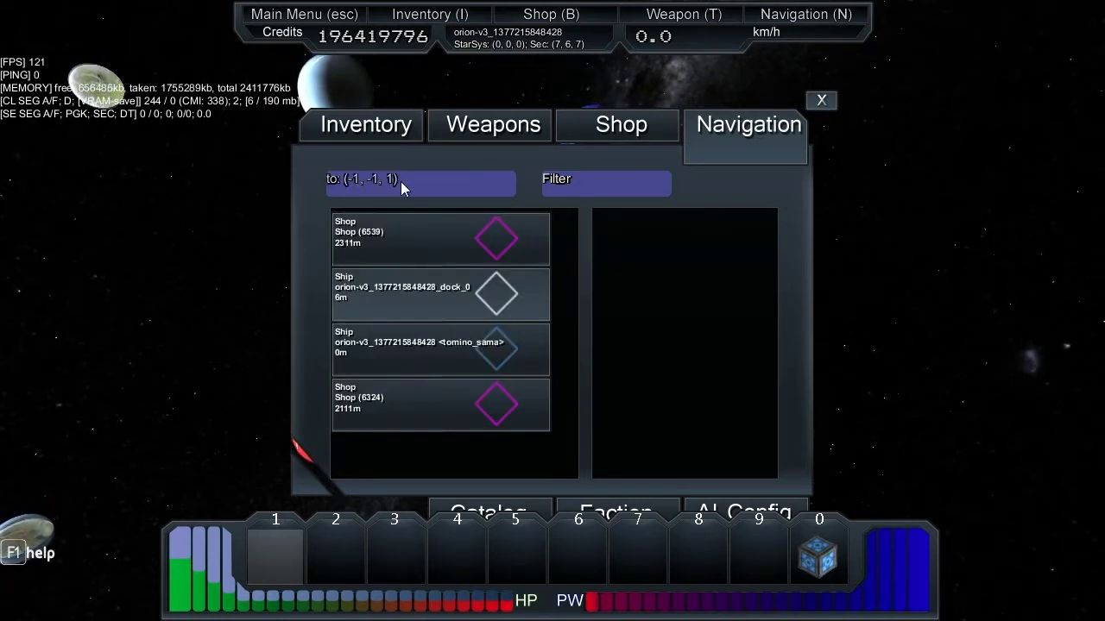
left_click(821, 100)
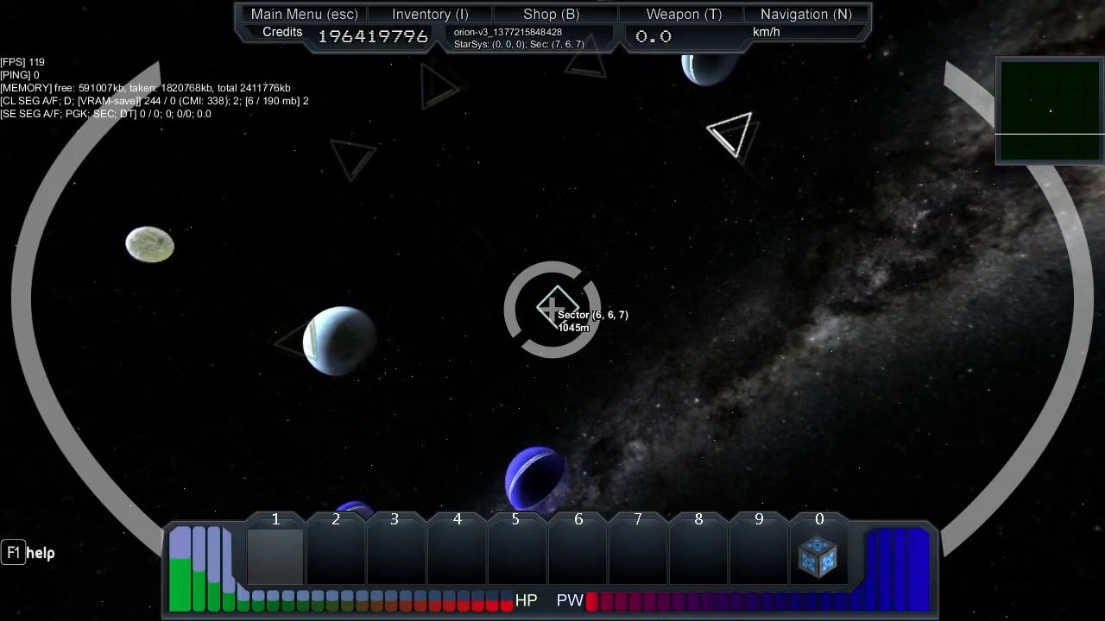
Take control of the docked pulse module and hide the HUD for a clear view.
key("r")
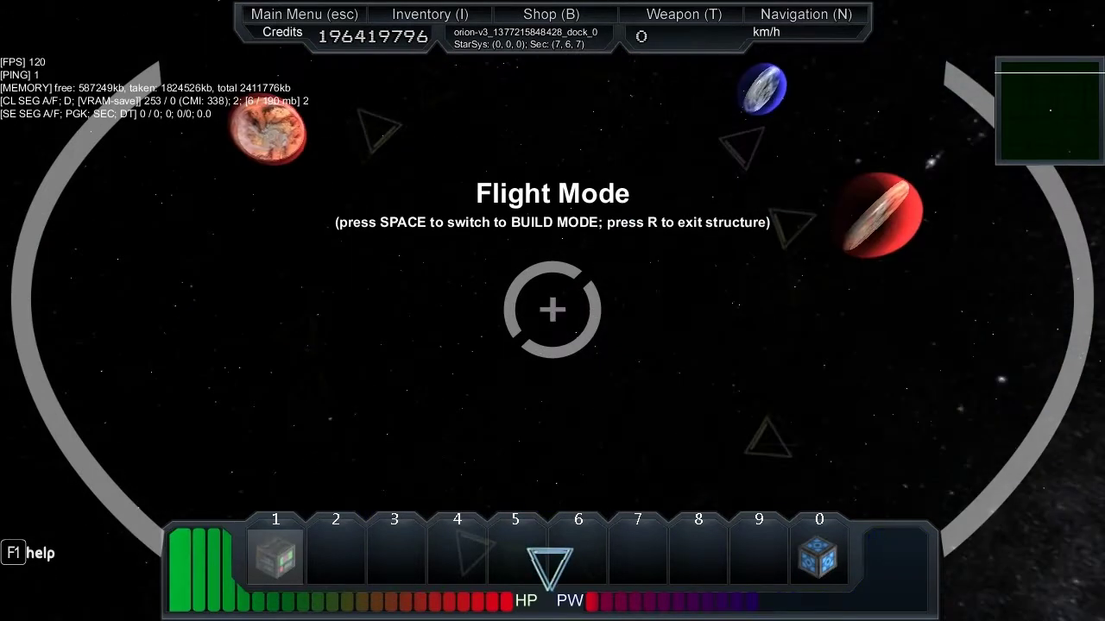
scroll(552, 310, "down", 5)
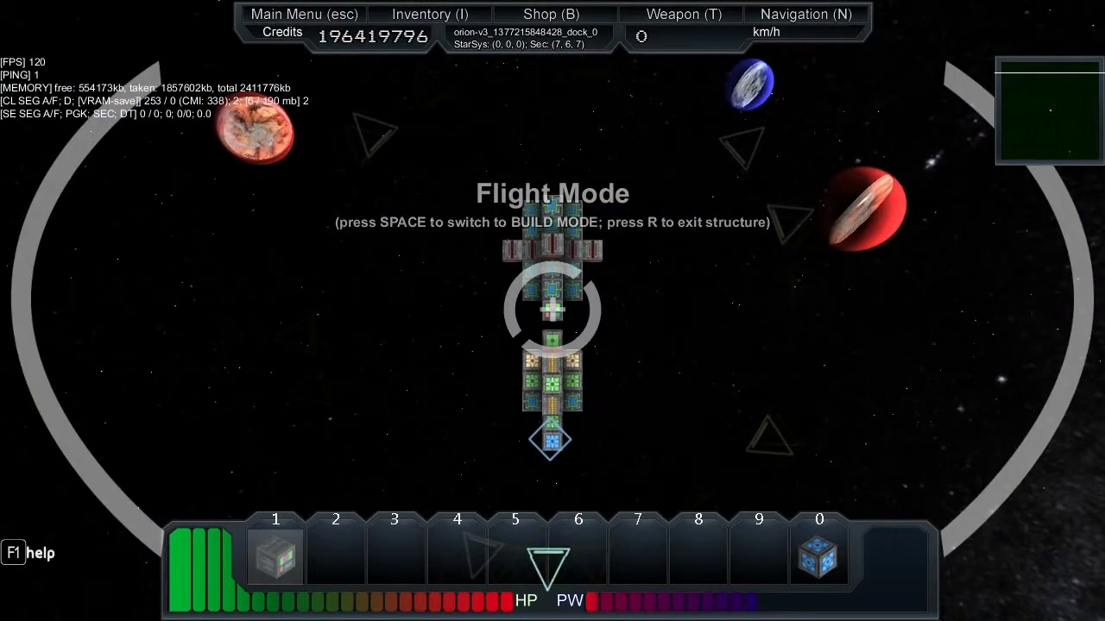
key("F11")
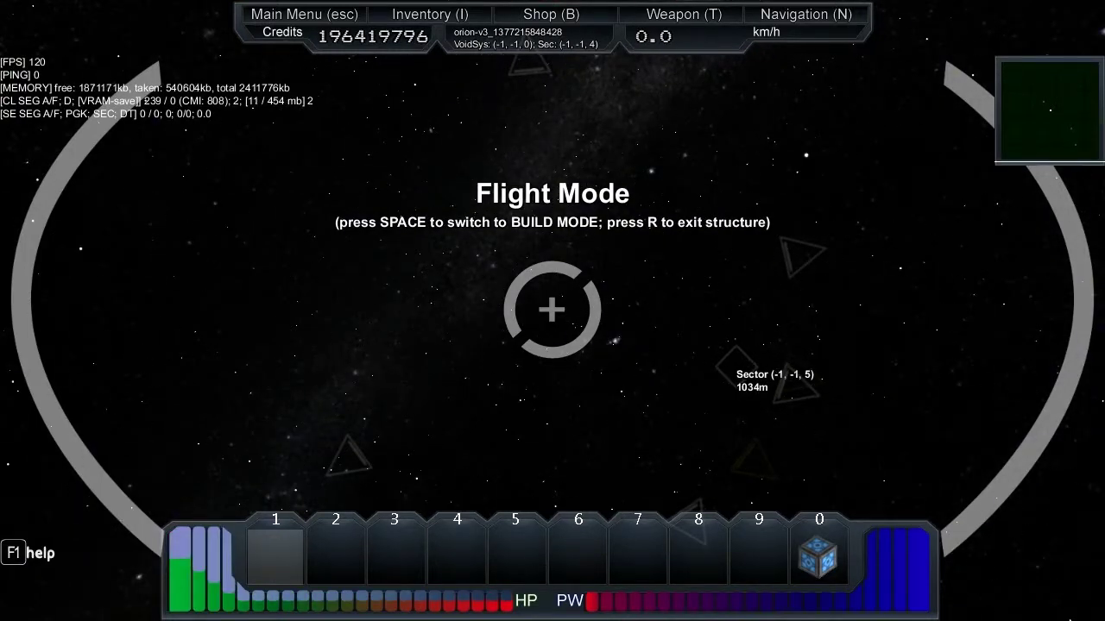
Steer toward the next sector marker and pulse the ship forward to high speed.
left_click_drag(777, 380, 594, 318)
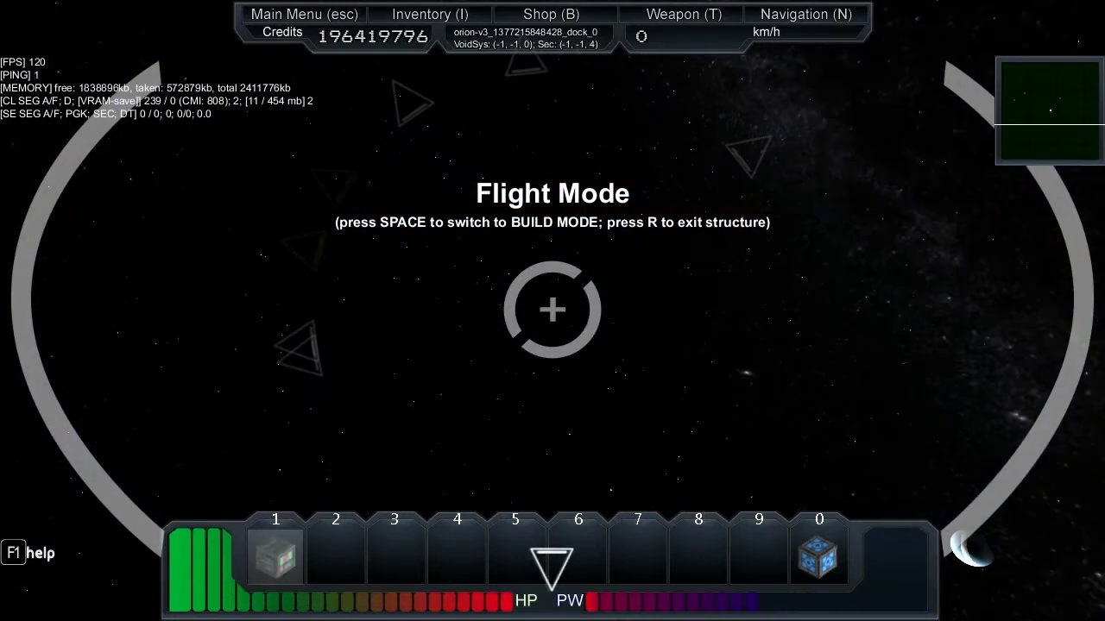
key("w")
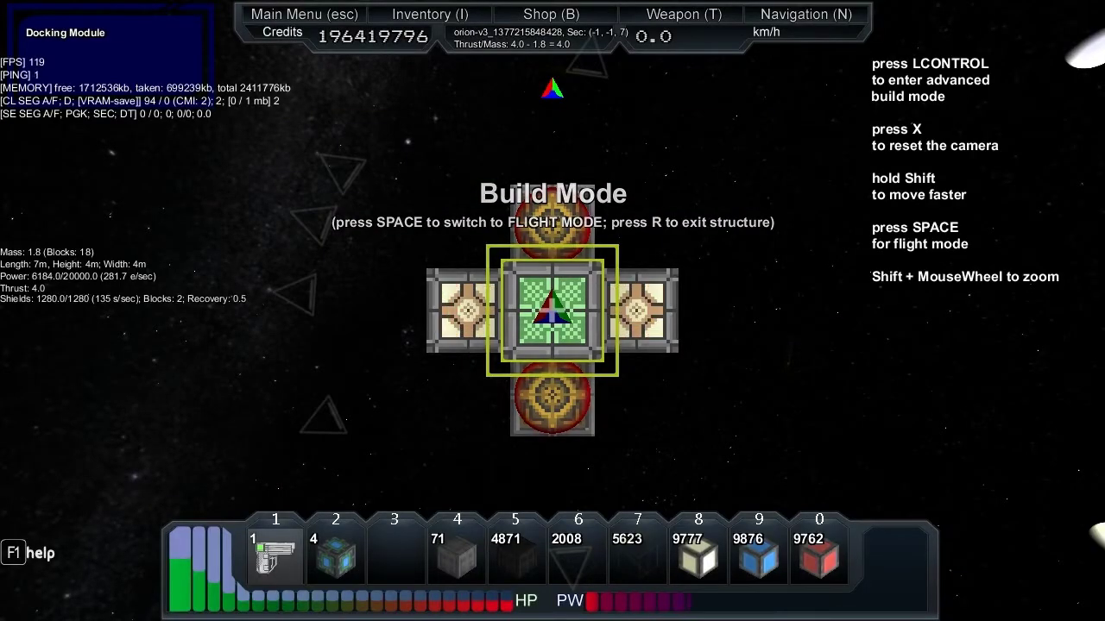
Return to flight mode aboard the docked pulse module and check its weapons overview.
key("space")
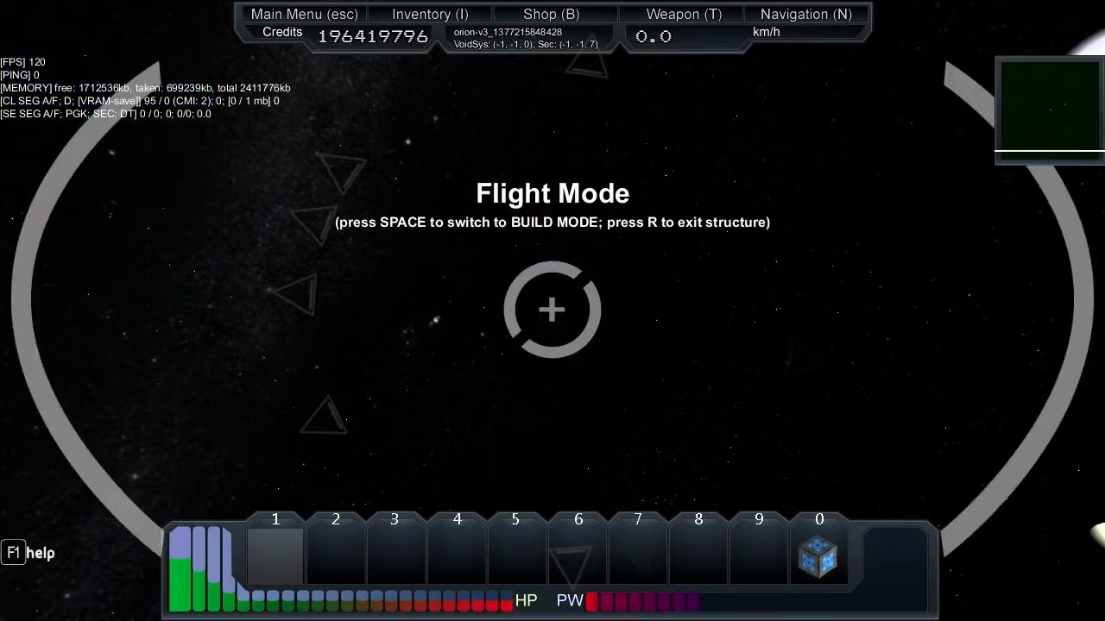
key("Up")
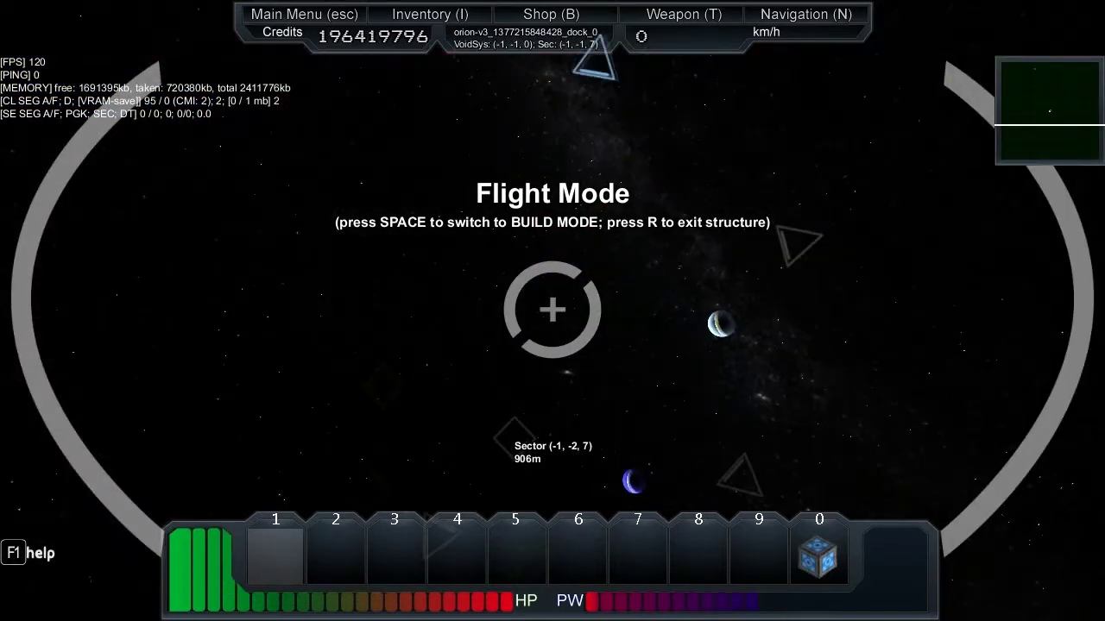
key("t")
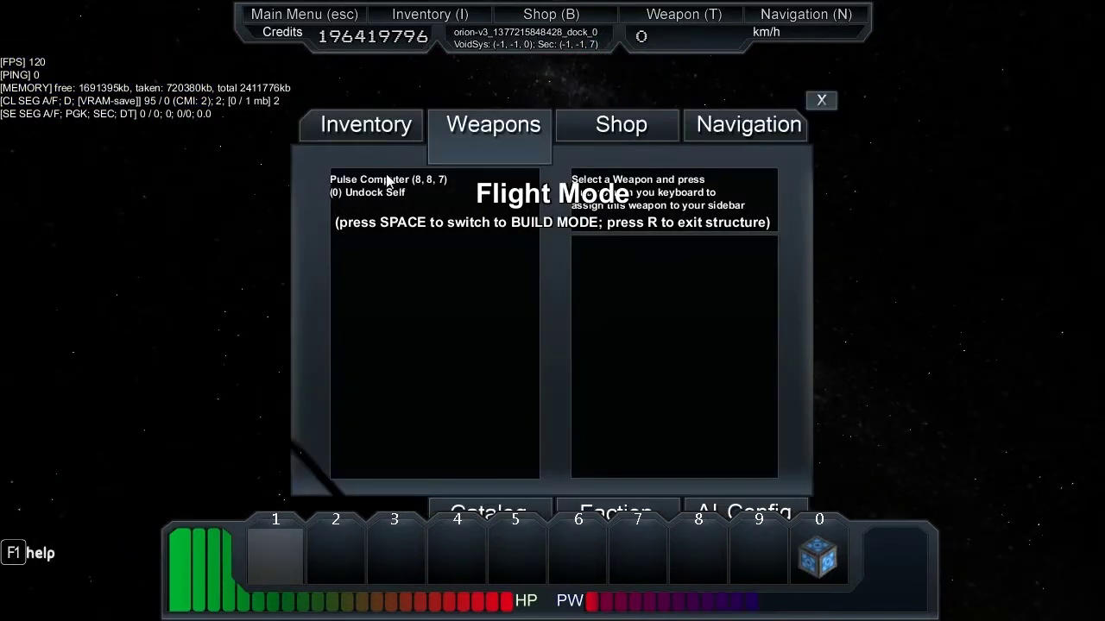
key("t")
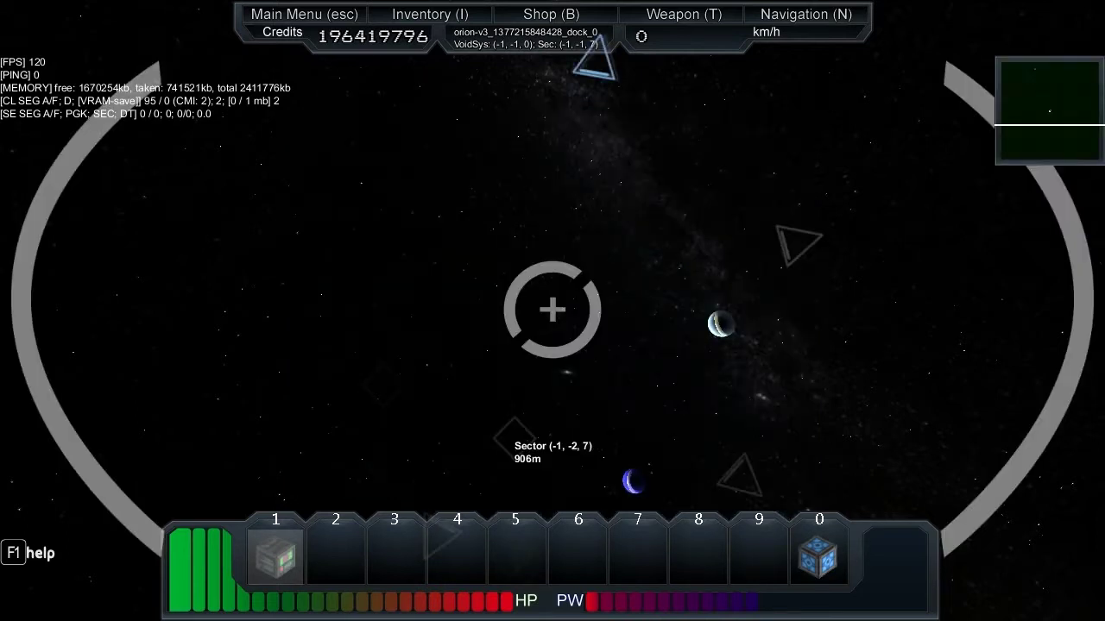
Briefly toggle build mode, then steer the heading onto the bright star and planets.
key("space")
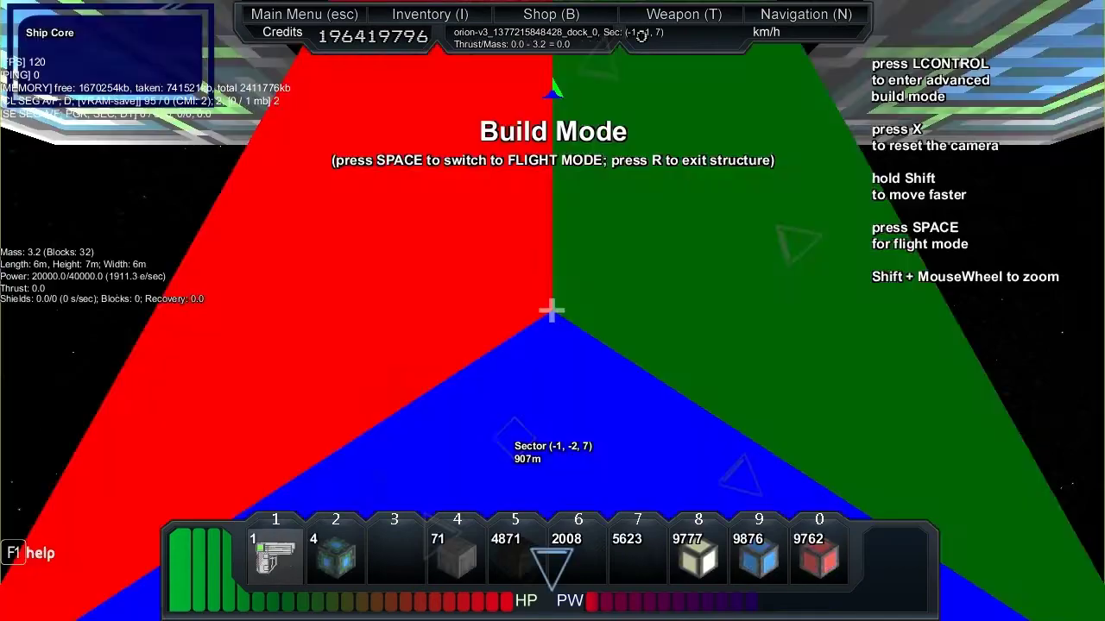
key("space")
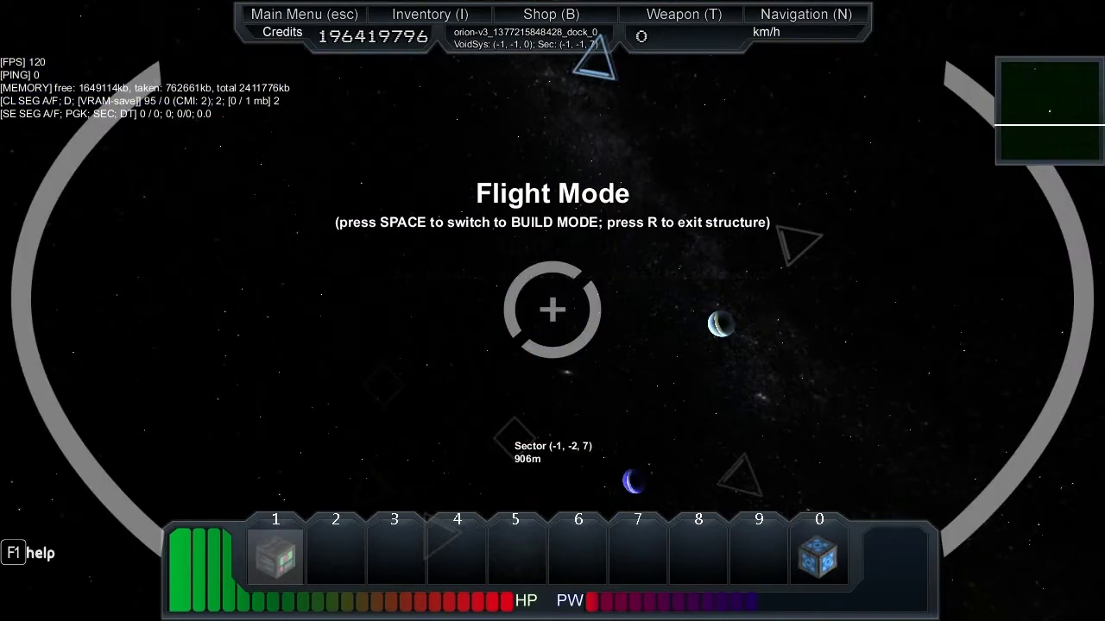
left_click_drag(552, 311, 345, 259)
left_click_drag(553, 311, 346, 311)
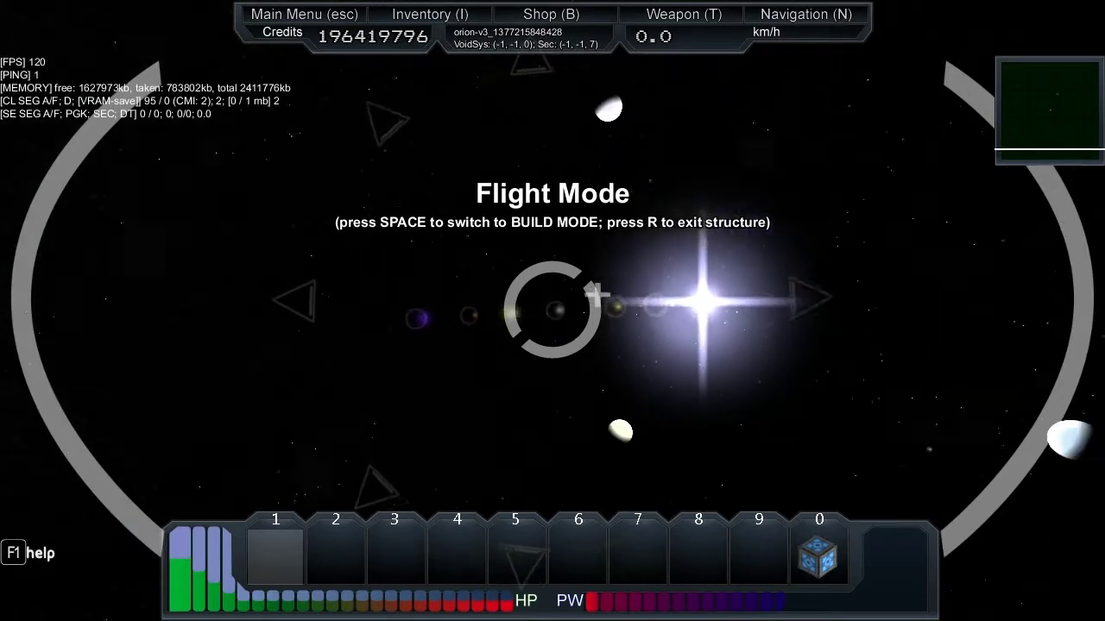
left_click_drag(552, 310, 432, 311)
left_click_drag(553, 311, 527, 310)
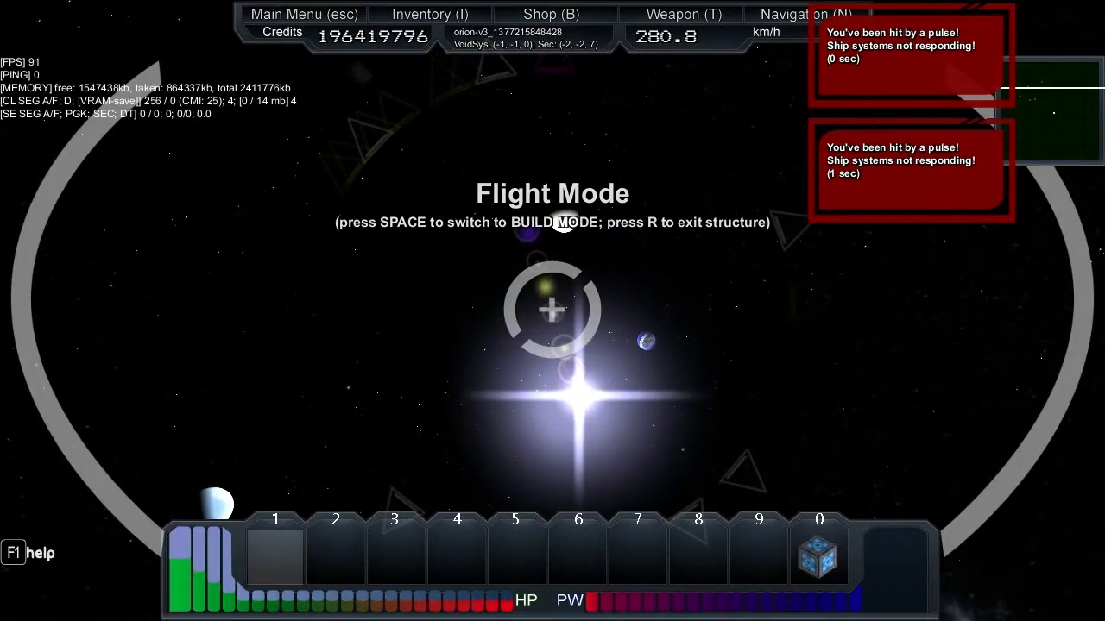
Swap between docked module and main ship as pulses carry it to sector -5, -6, 8.
key("Up")
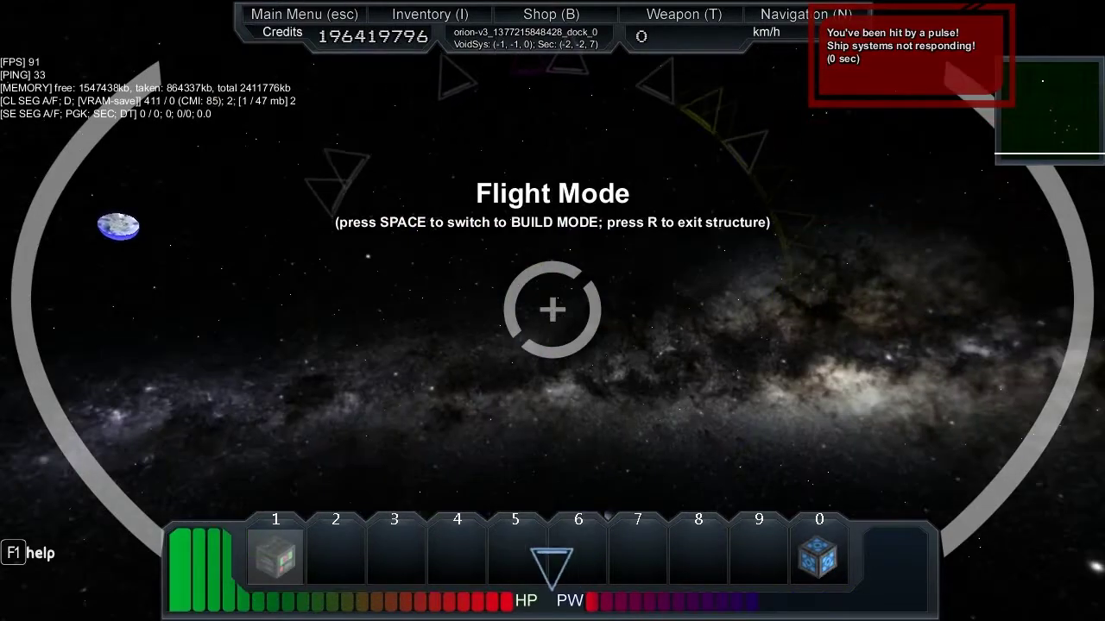
key("Down")
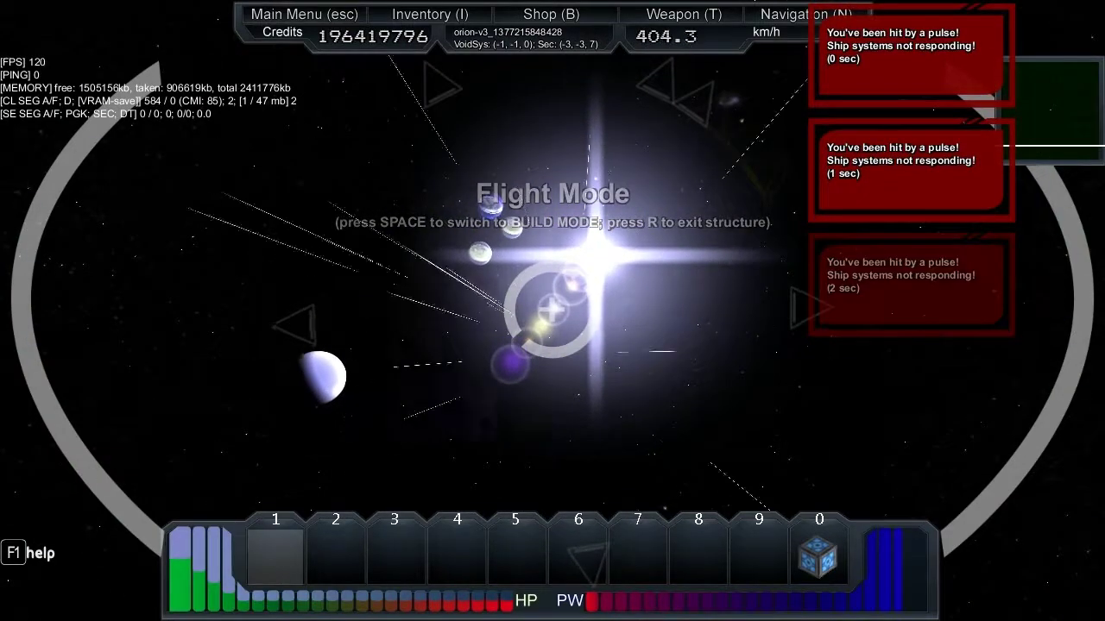
key("Up")
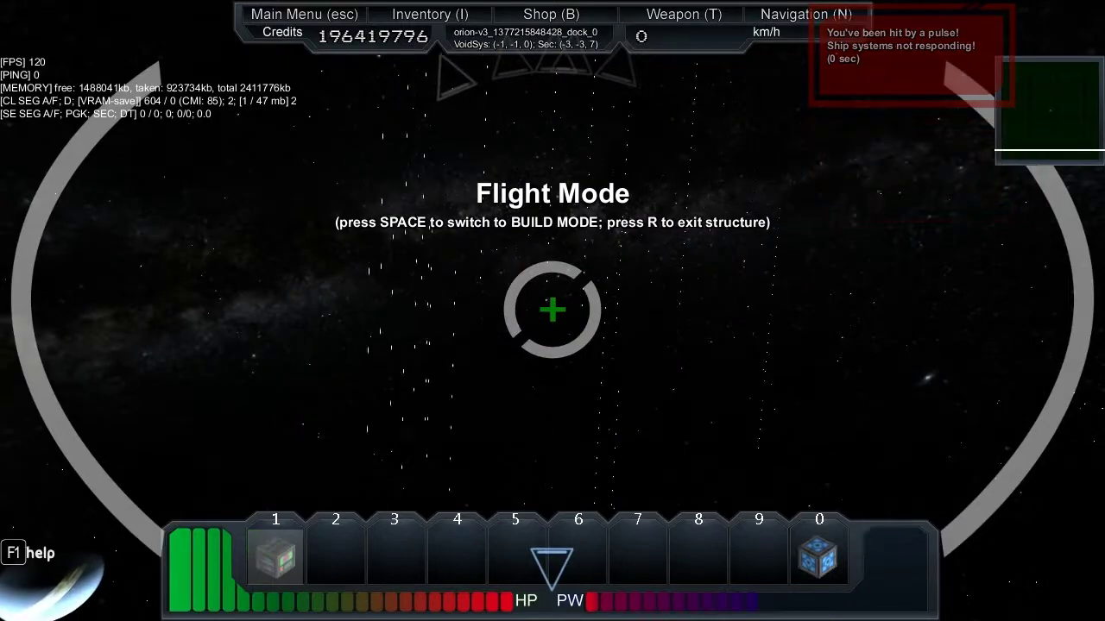
key("Down")
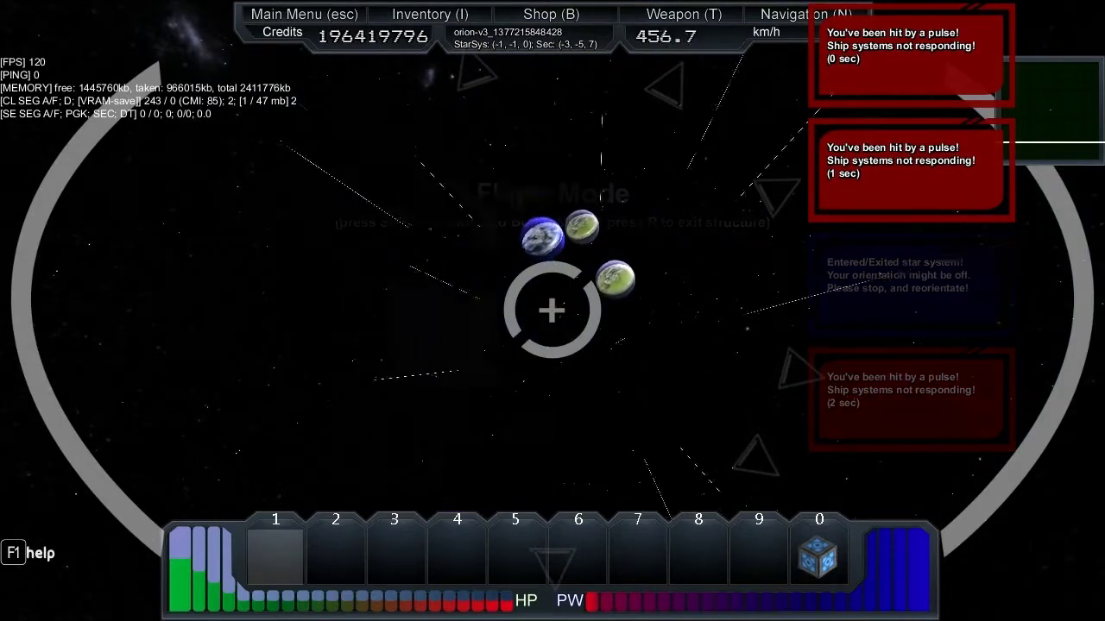
key("r")
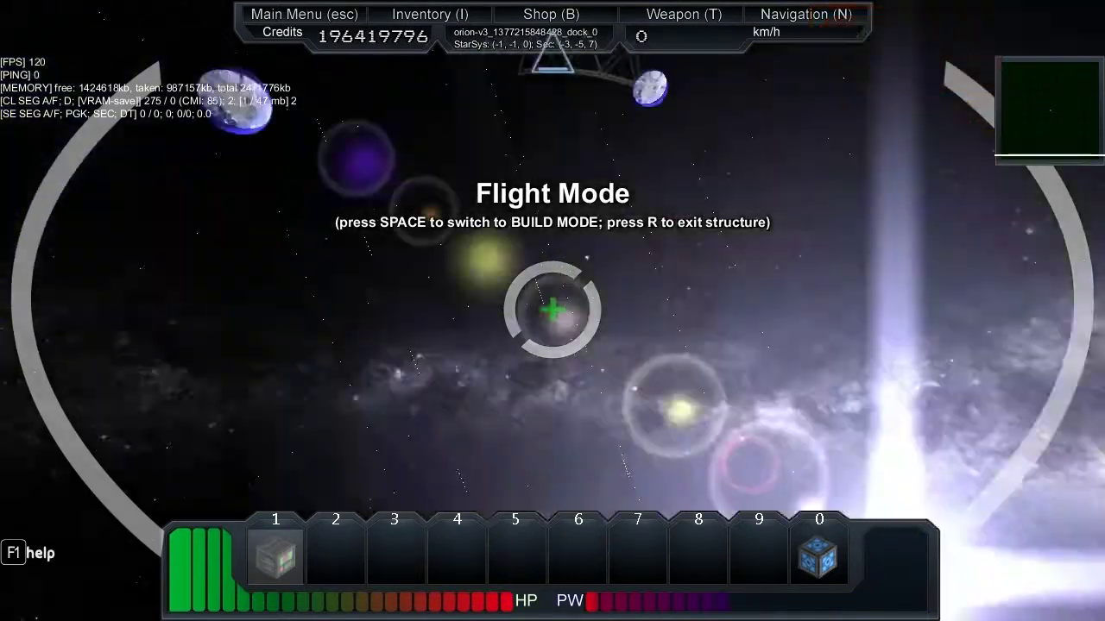
left_click_drag(552, 311, 552, 310)
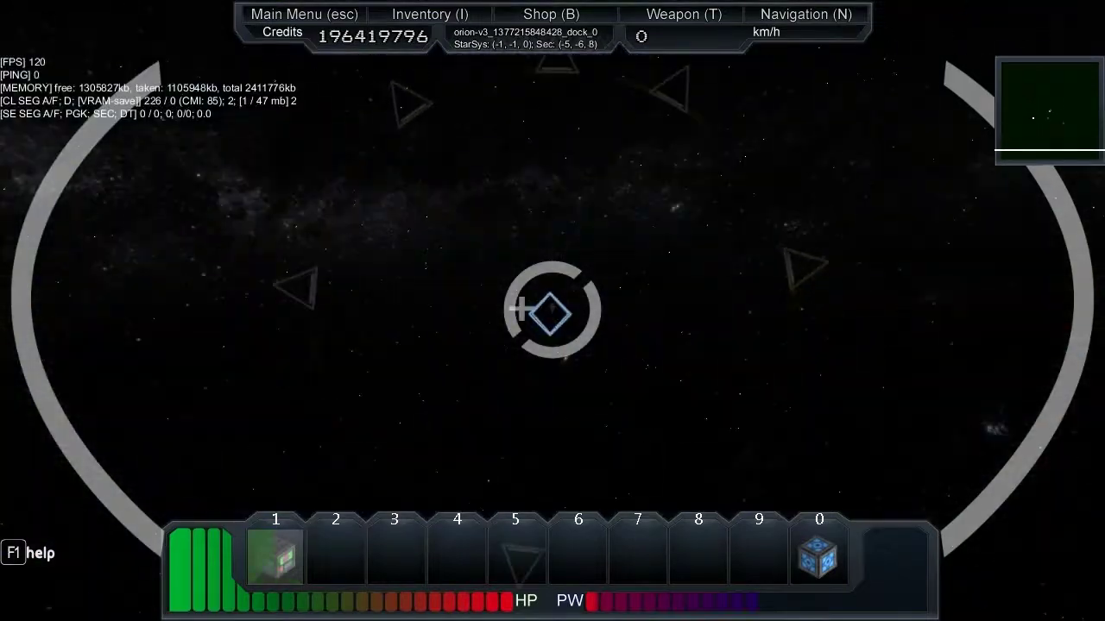
Switch the module into build mode and orbit the camera around its blocks.
key("space")
scroll(552, 311, "down", 5)
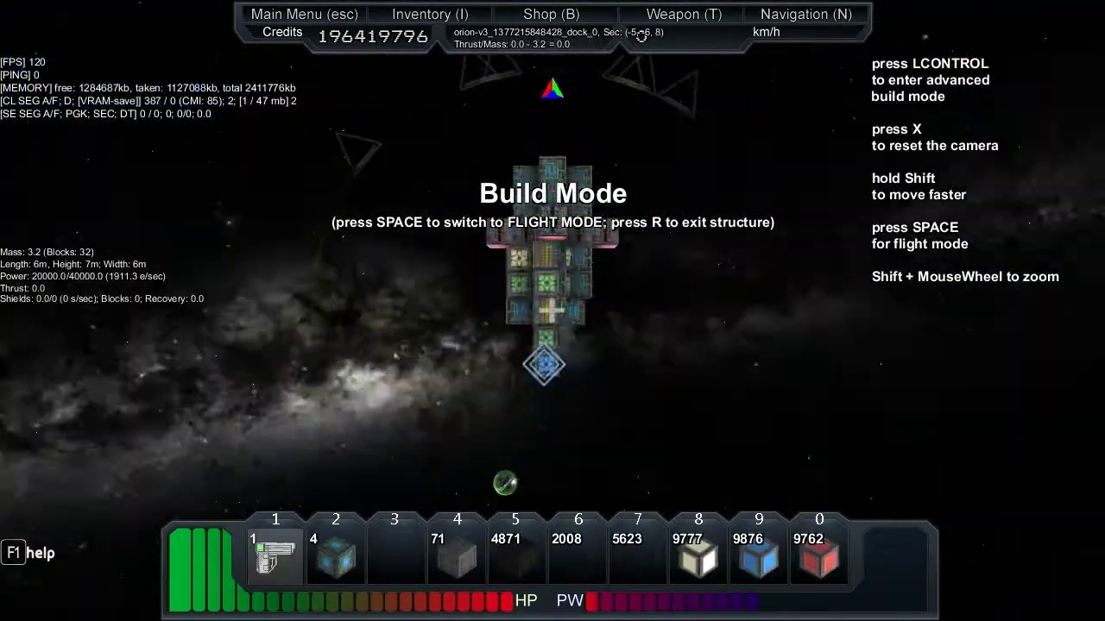
left_click_drag(553, 311, 552, 311)
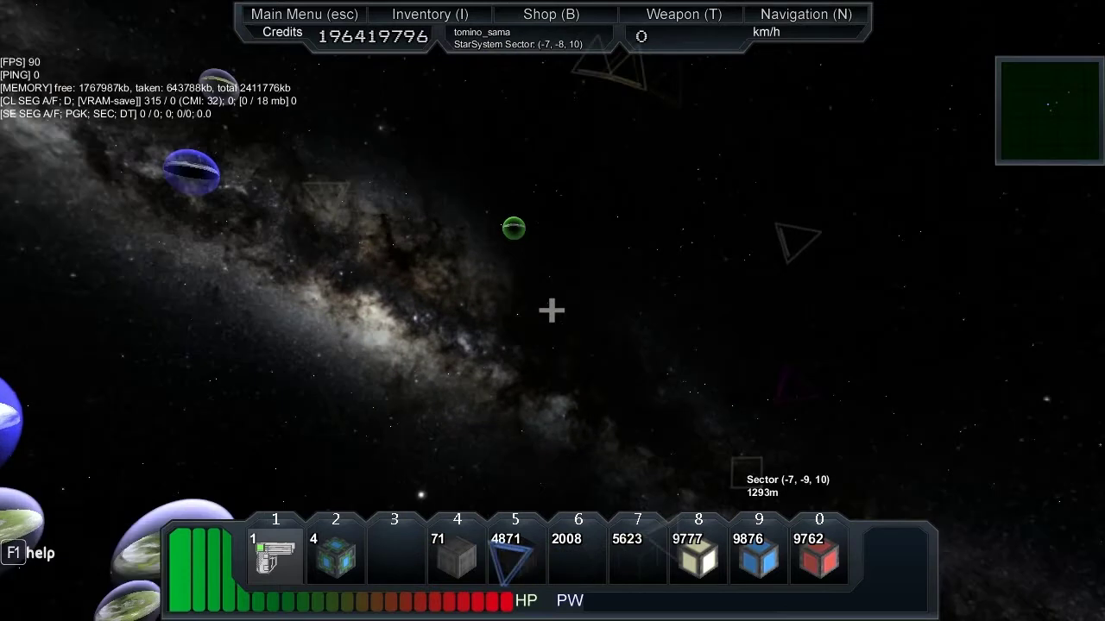
Find the docked module, 231 m away, in the nearby-objects list, then close it.
key("n")
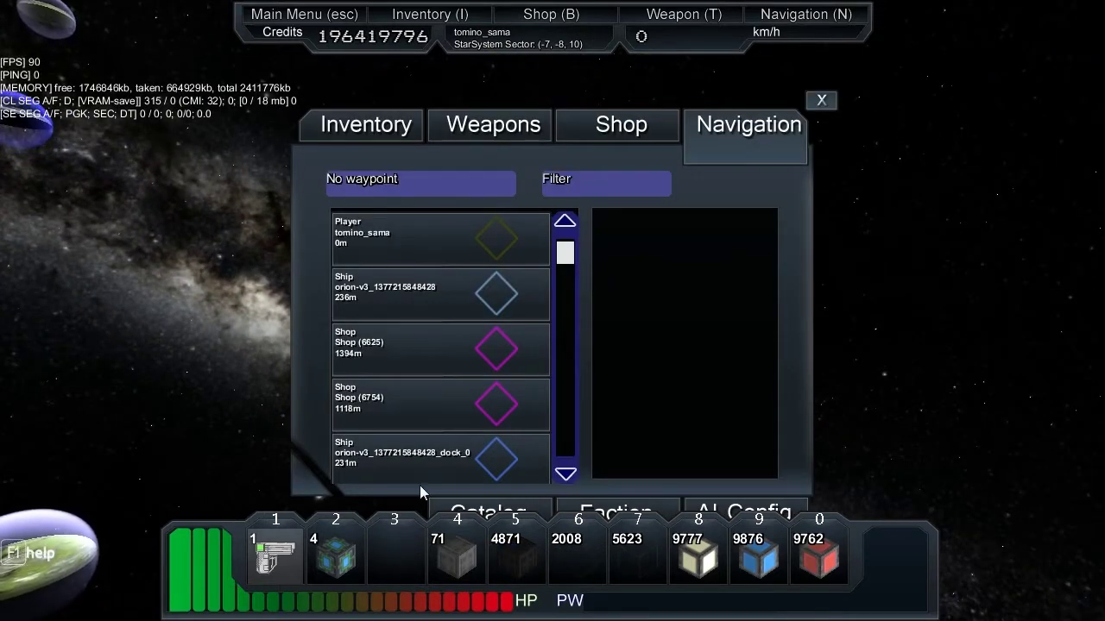
left_click(821, 100)
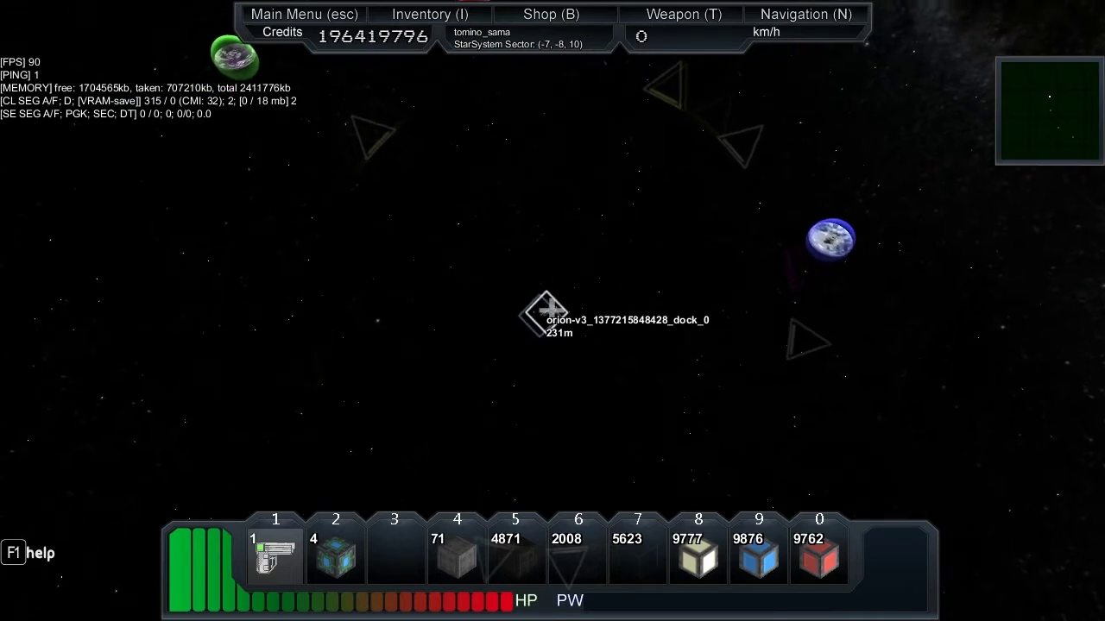
Teleport beside the docked module using a recalled /jump command after /jumpto fails.
key("Return")
type("/u")
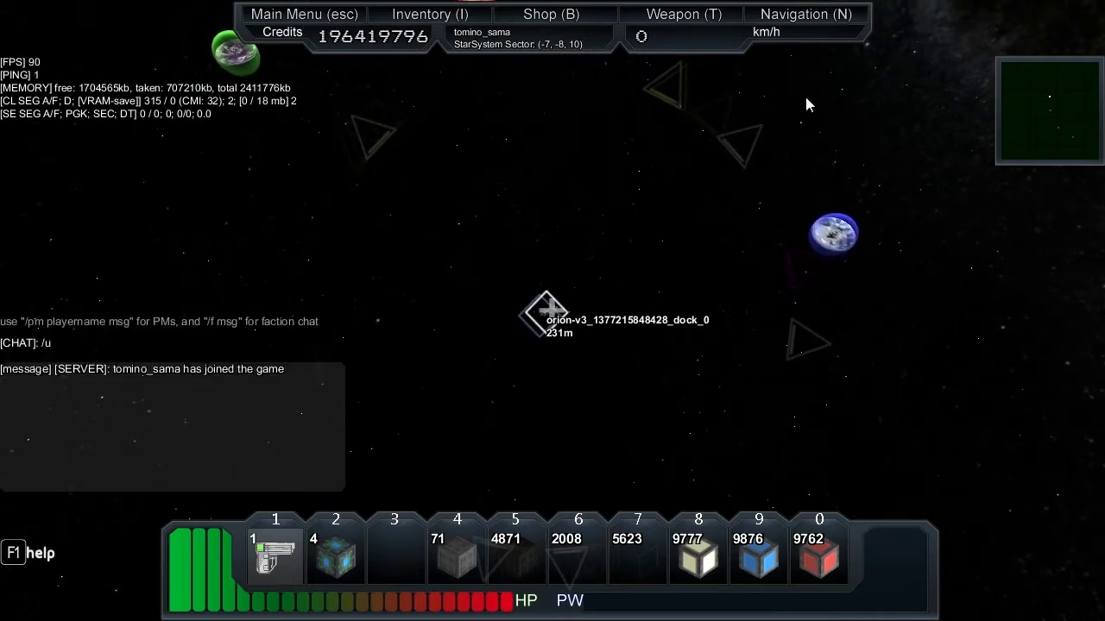
type("/")
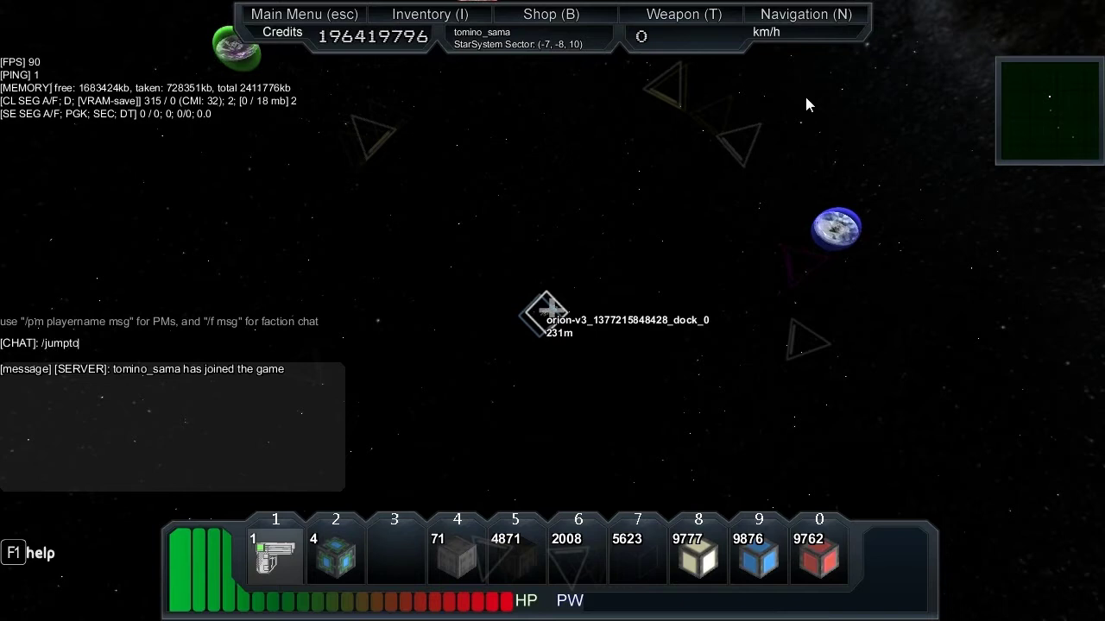
key("Return")
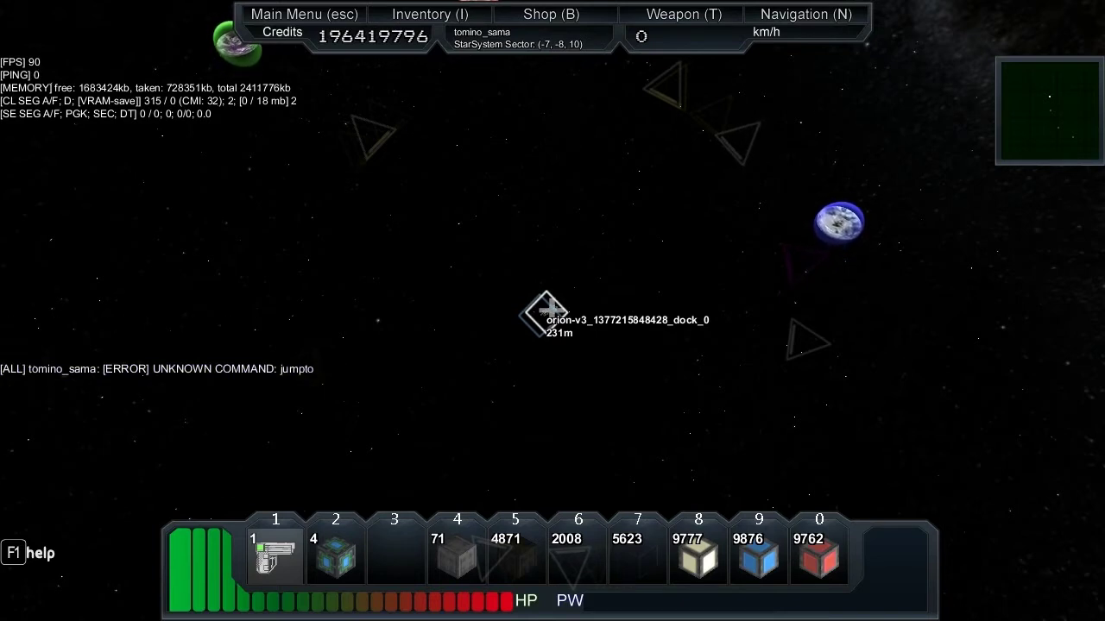
key("Return")
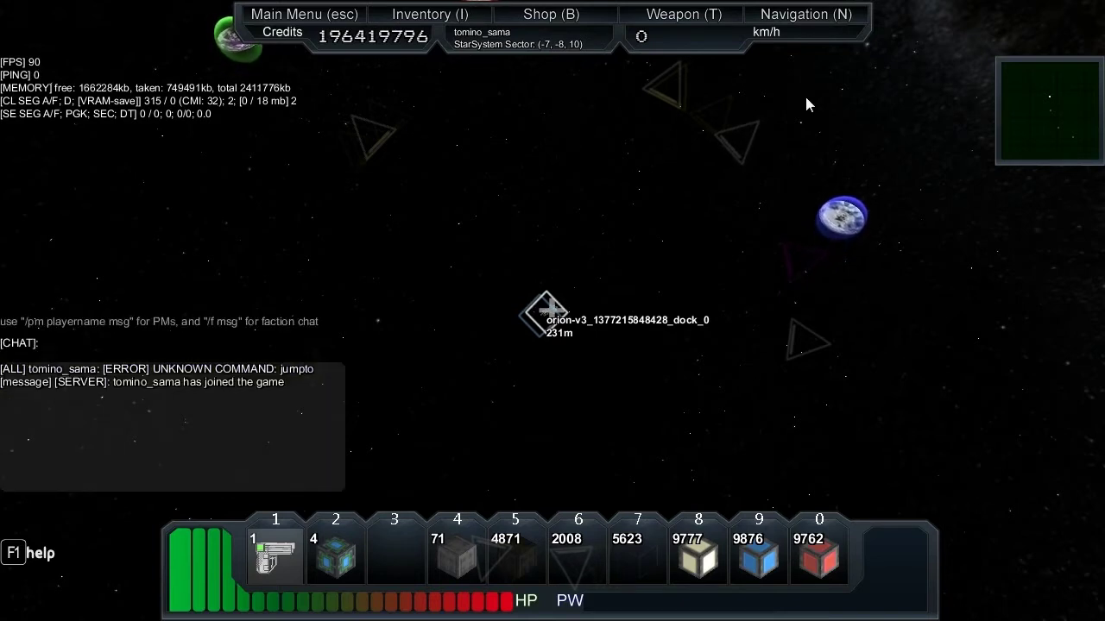
key("Up")
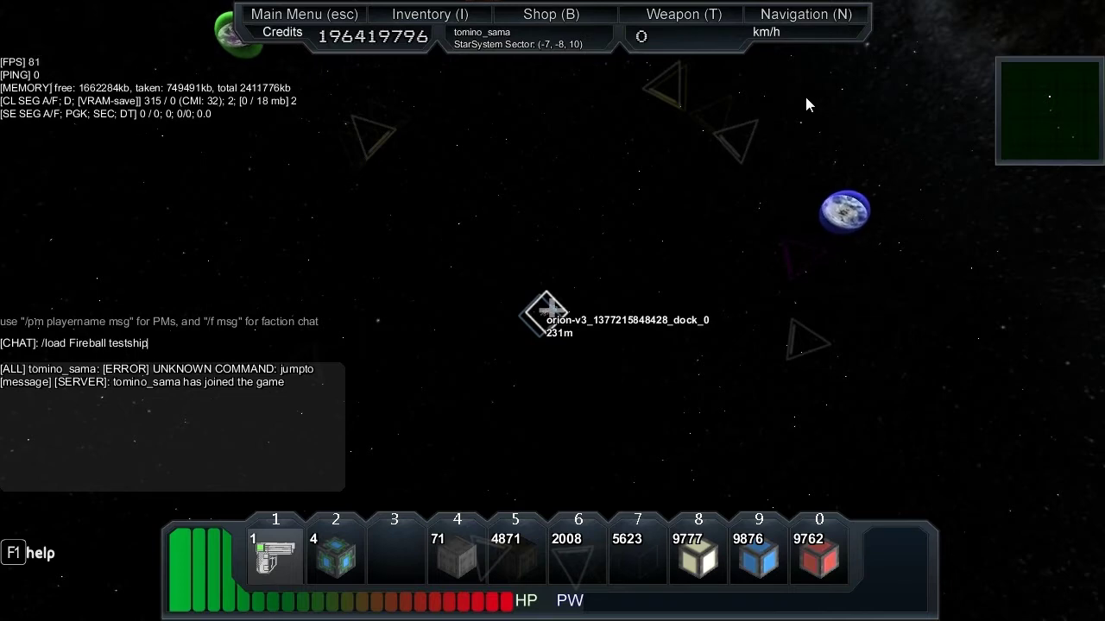
key("Down")
key("Down")
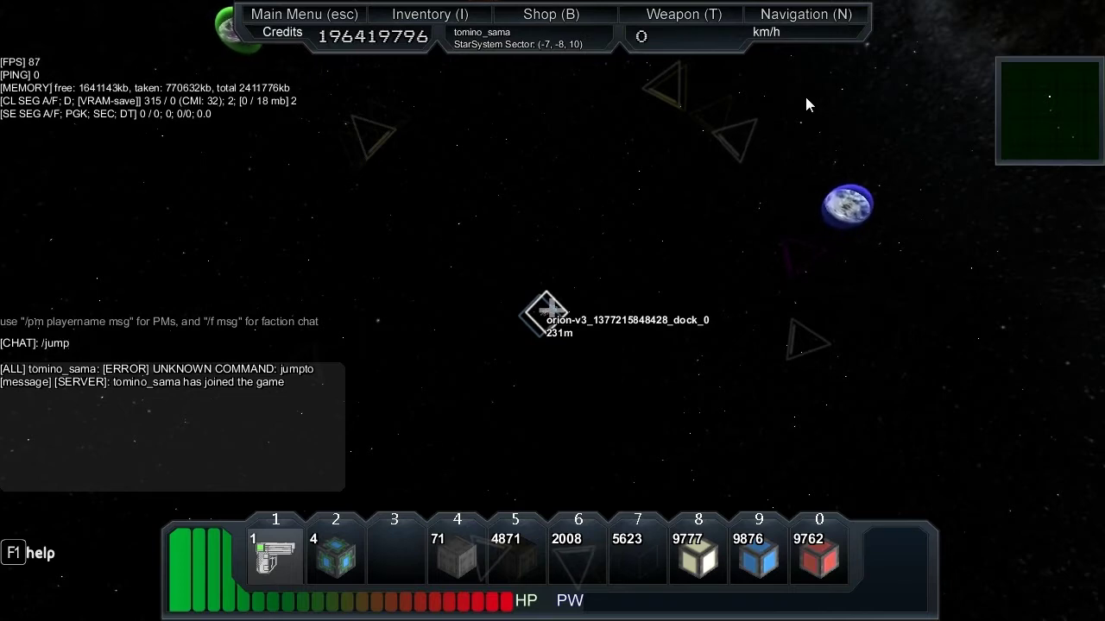
key("Return")
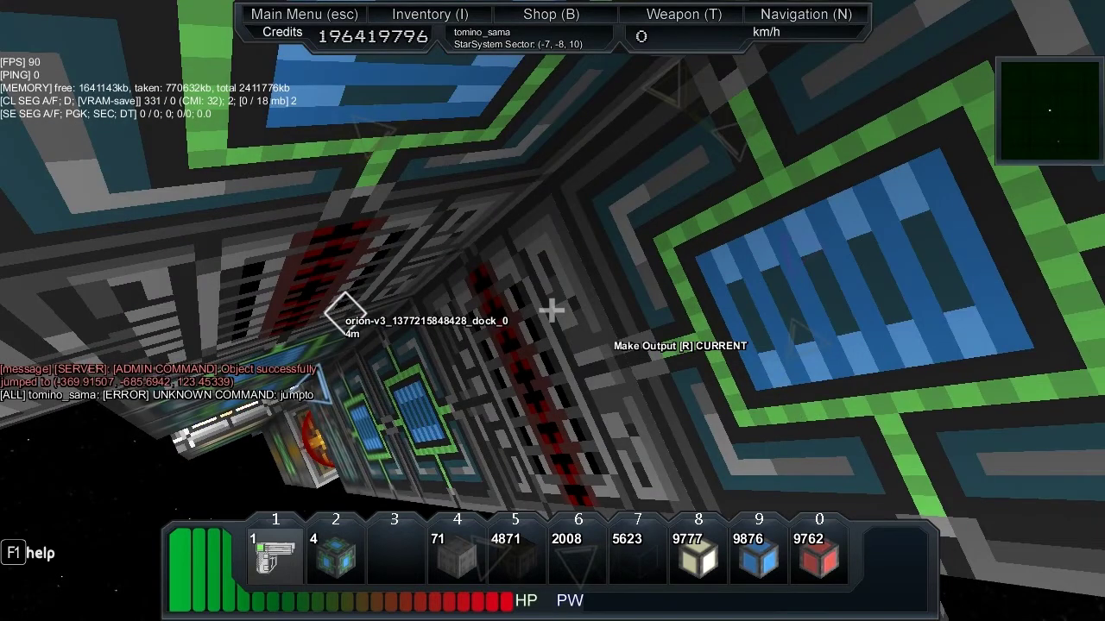
scroll(552, 310, "down", 5)
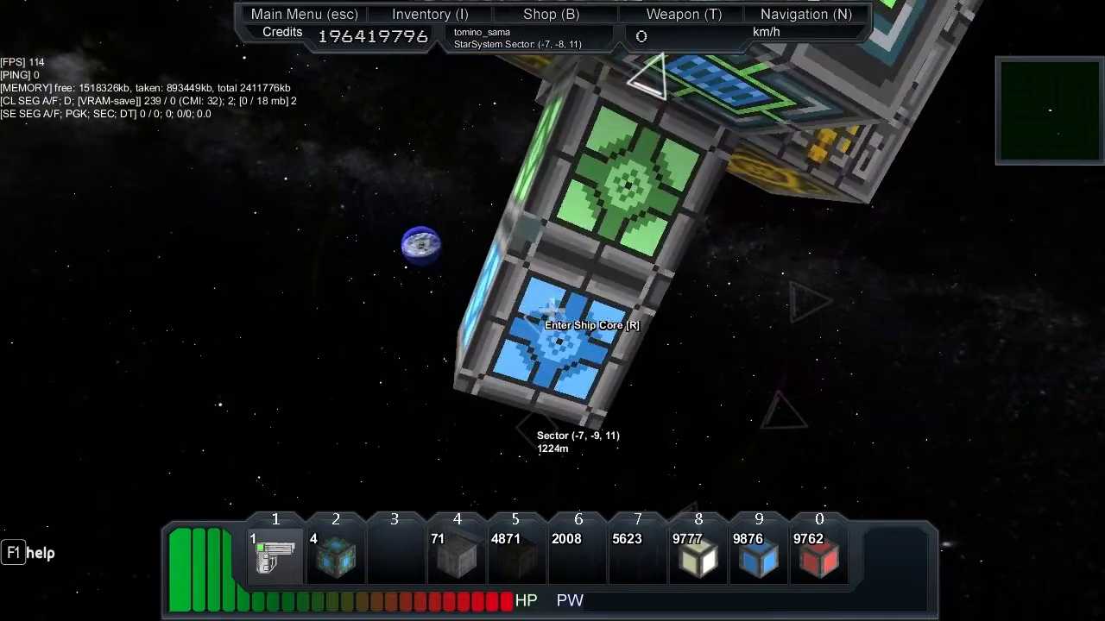
Enter the docking module's ship core, landing in its build mode in sector -7, -8, 11.
key("r")
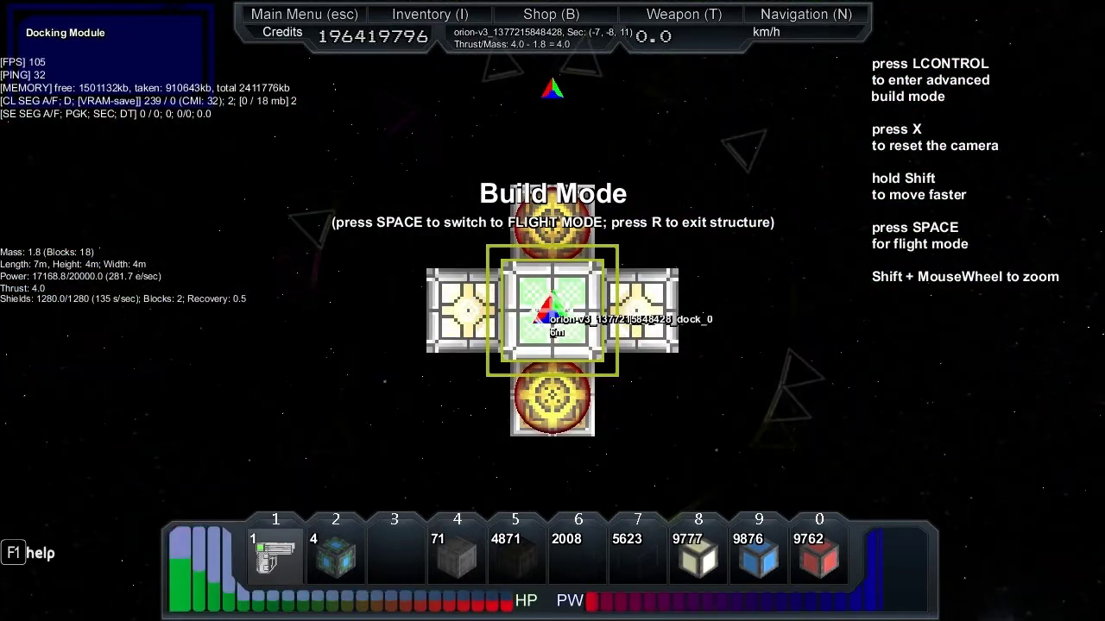
Switch the docked module from Build Mode into Flight Mode.
key("space")
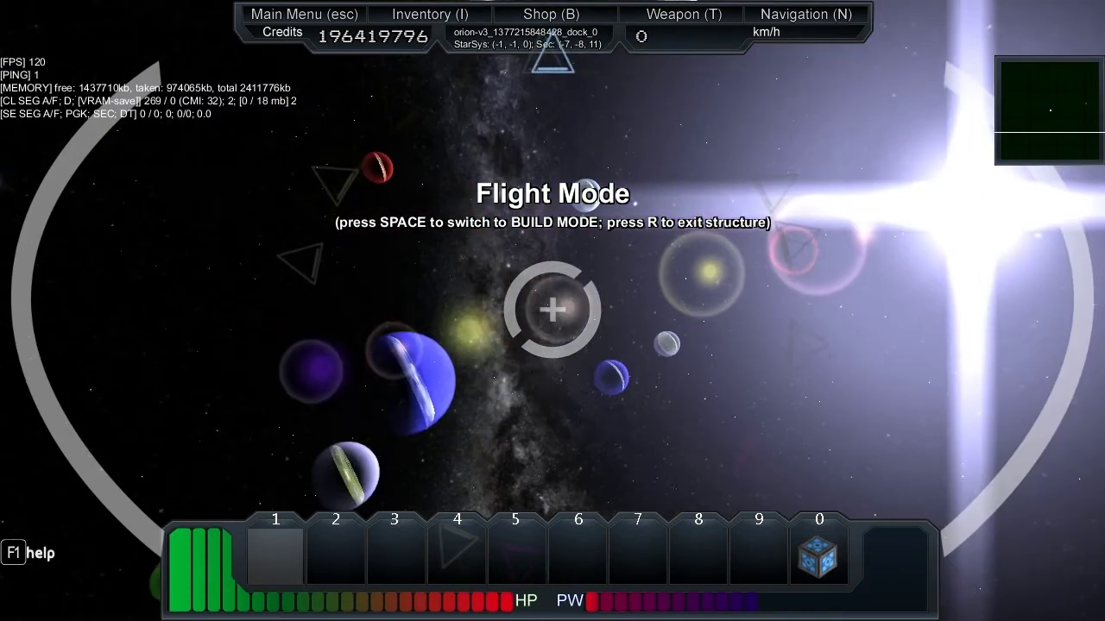
Check the module's pulse weapon list, then take control of the main ship and look around.
key("t")
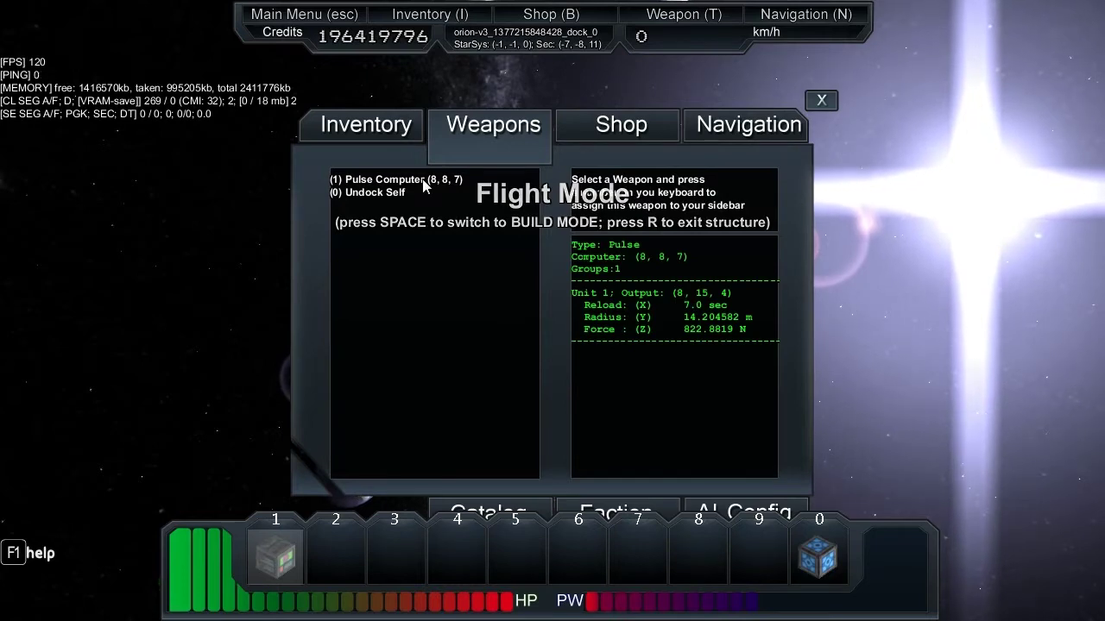
left_click(821, 100)
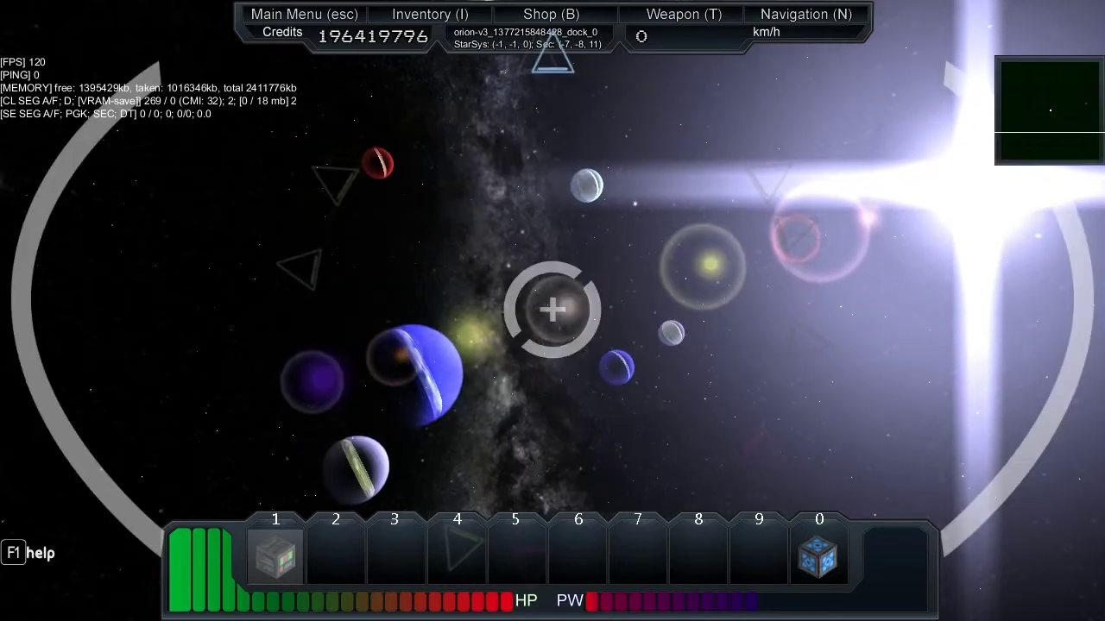
key("r")
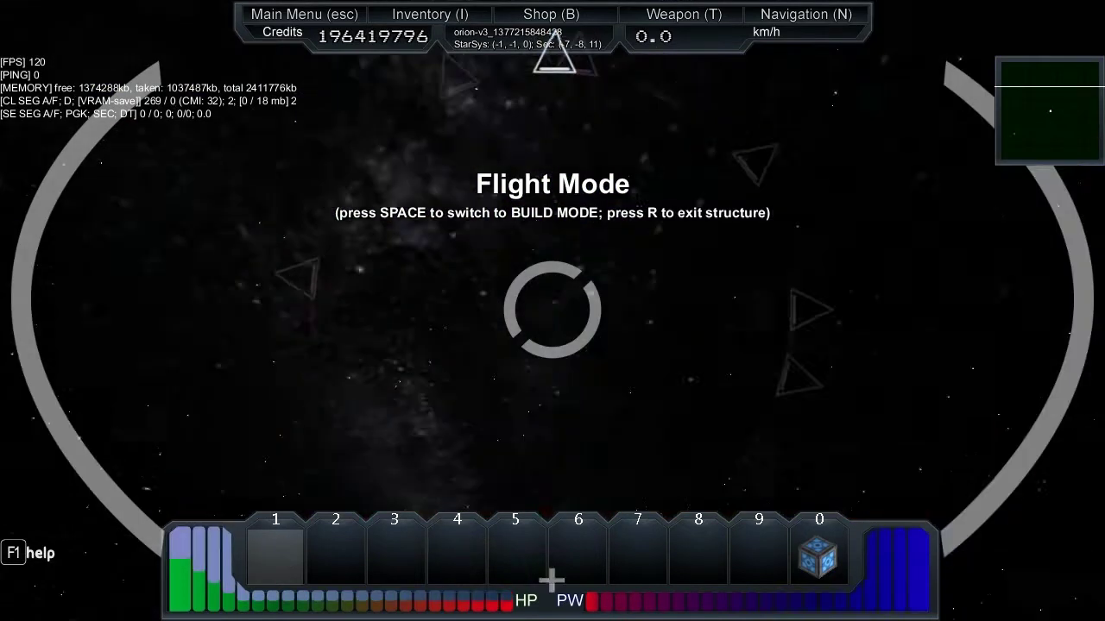
left_click_drag(553, 311, 707, 306)
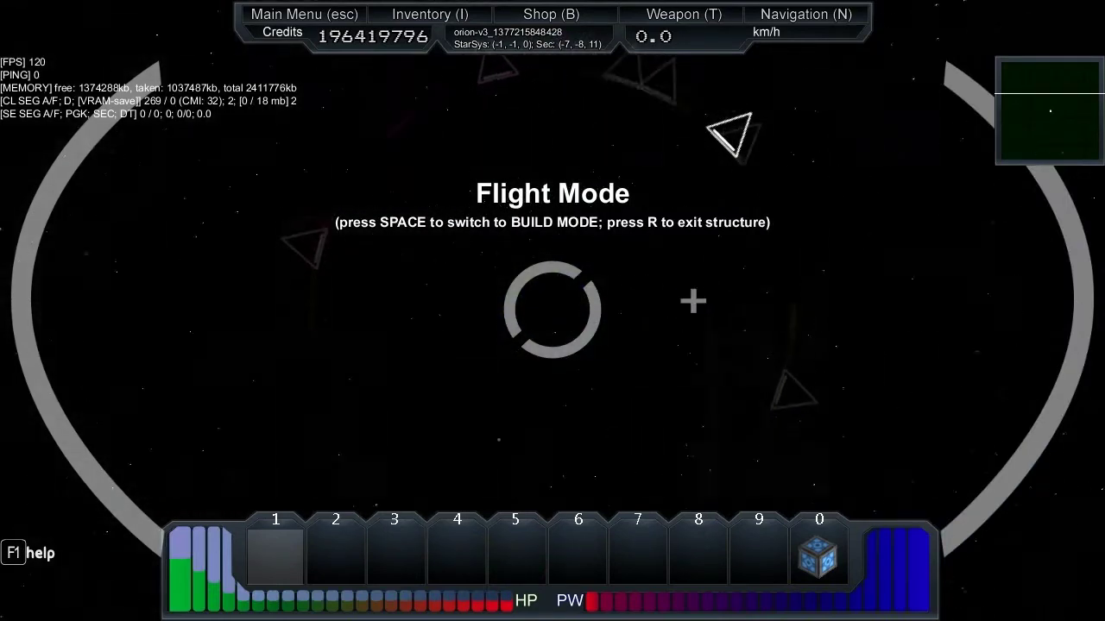